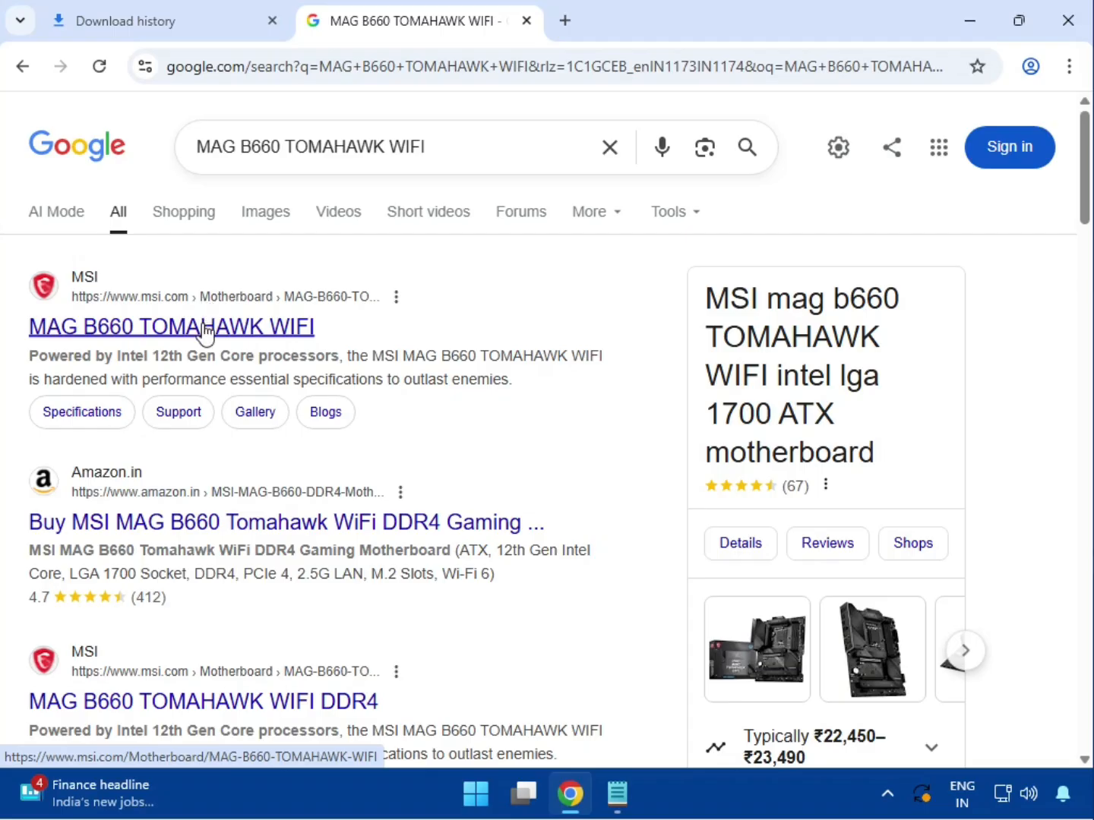
Open MSI's MAG B660 TOMAHAWK WIFI product page from the search results and go to its support page.
left_click(205, 328)
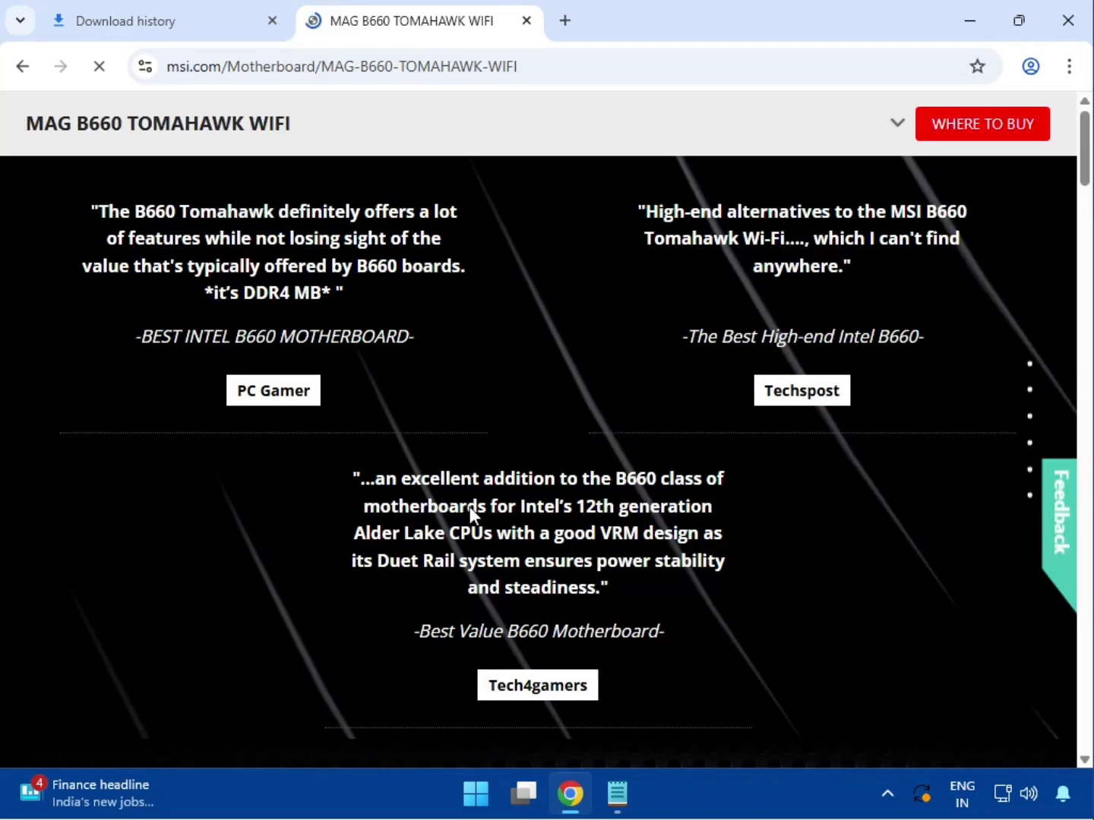
scroll(470, 510, "down", 10)
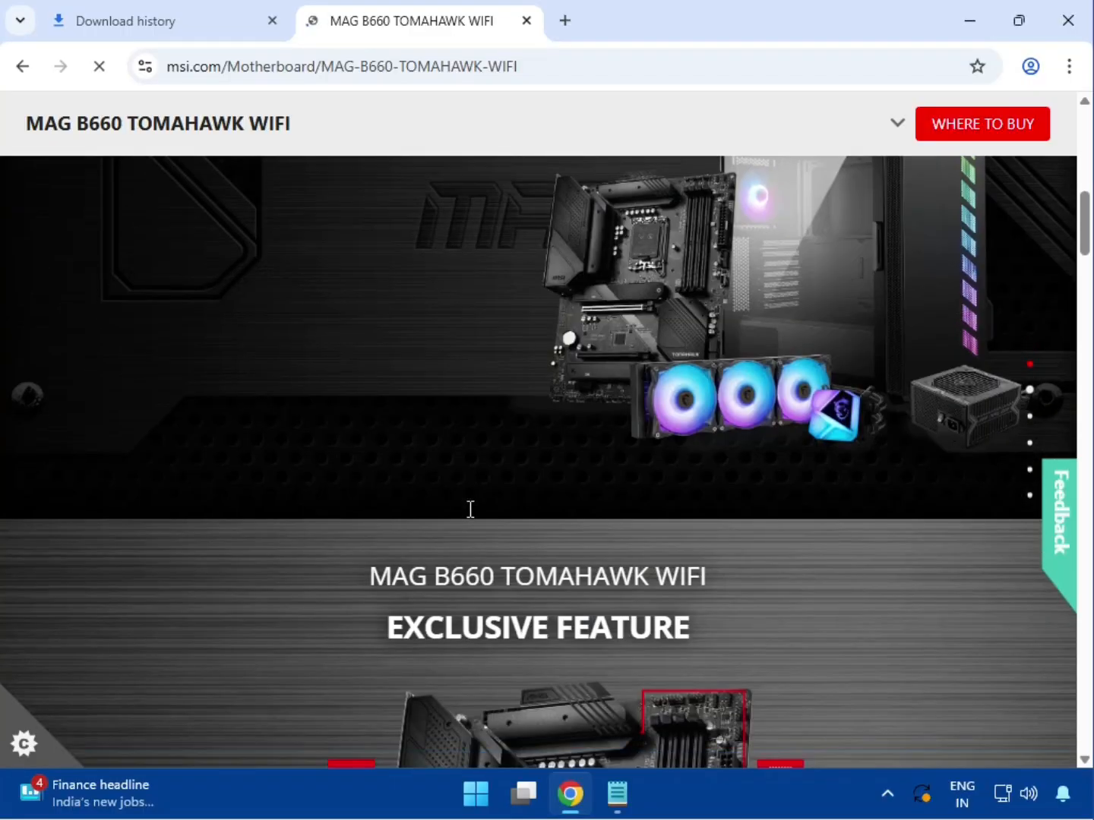
scroll(468, 509, "up", 5)
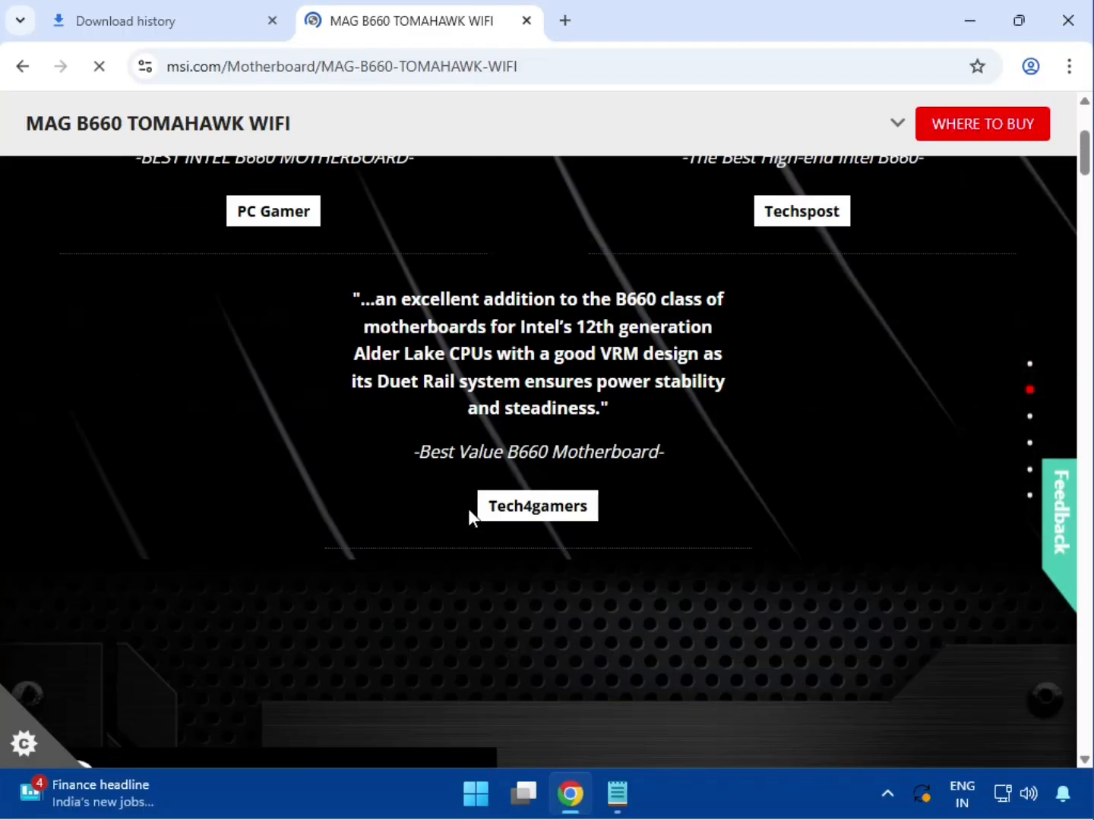
left_click(897, 123)
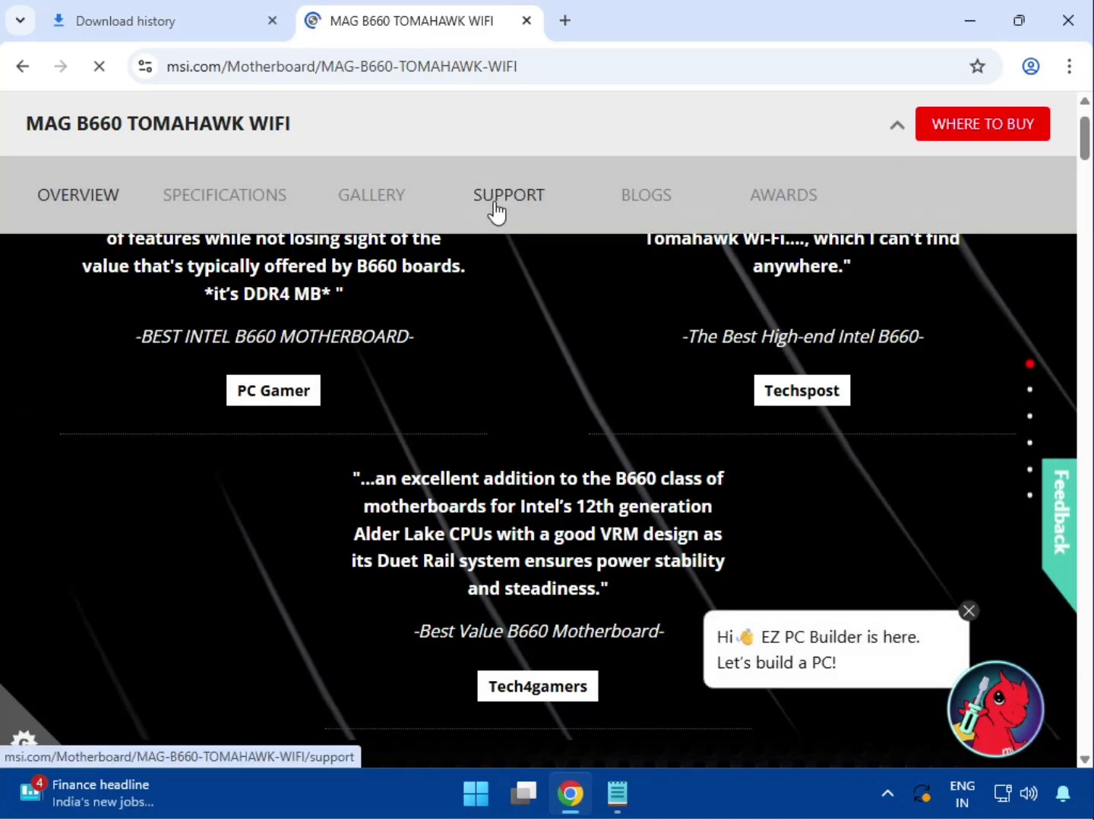
left_click(495, 211)
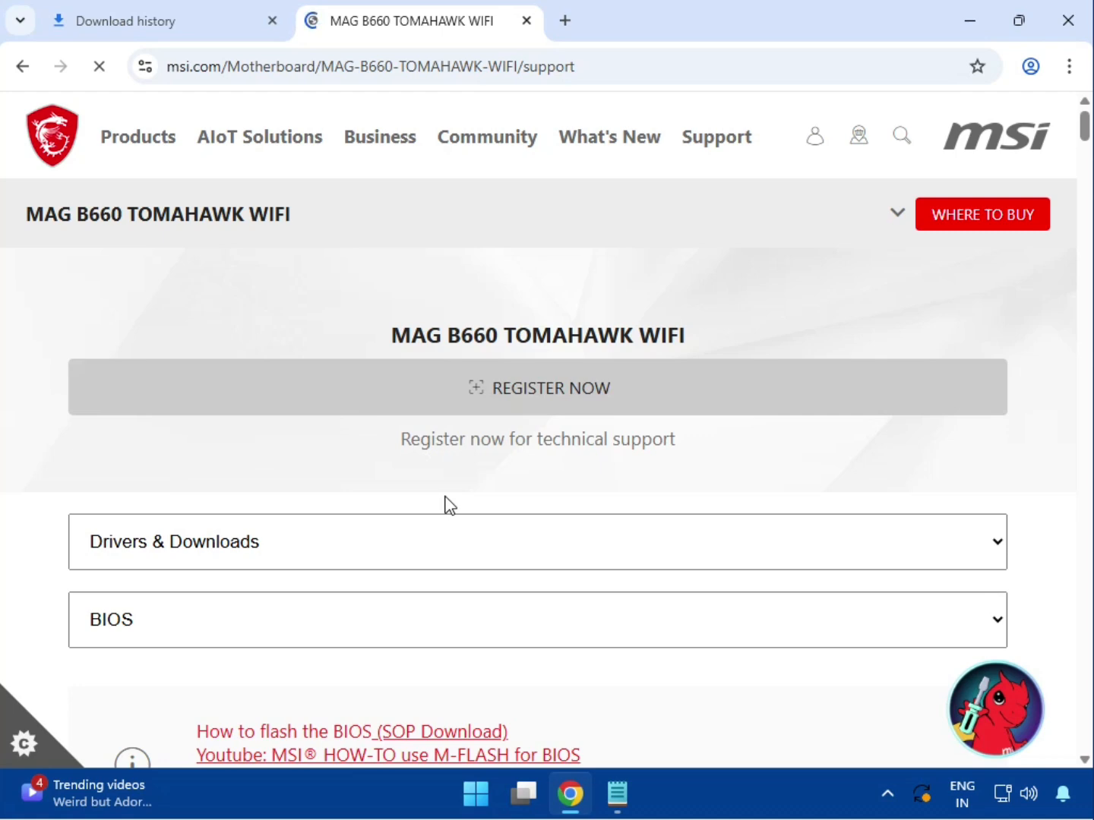
Show the Driver category under Drivers & Downloads and choose Win11 64 as the operating system.
scroll(448, 502, "down", 3)
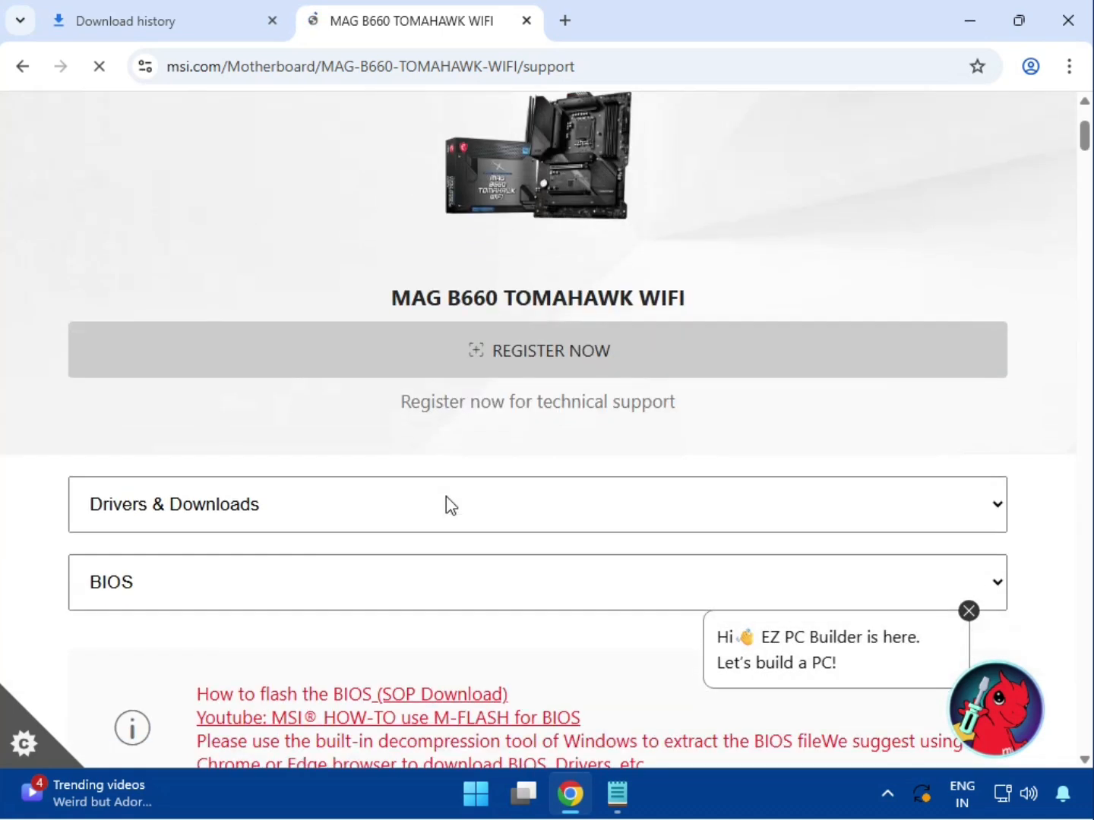
scroll(445, 497, "down", 1)
left_click(166, 435)
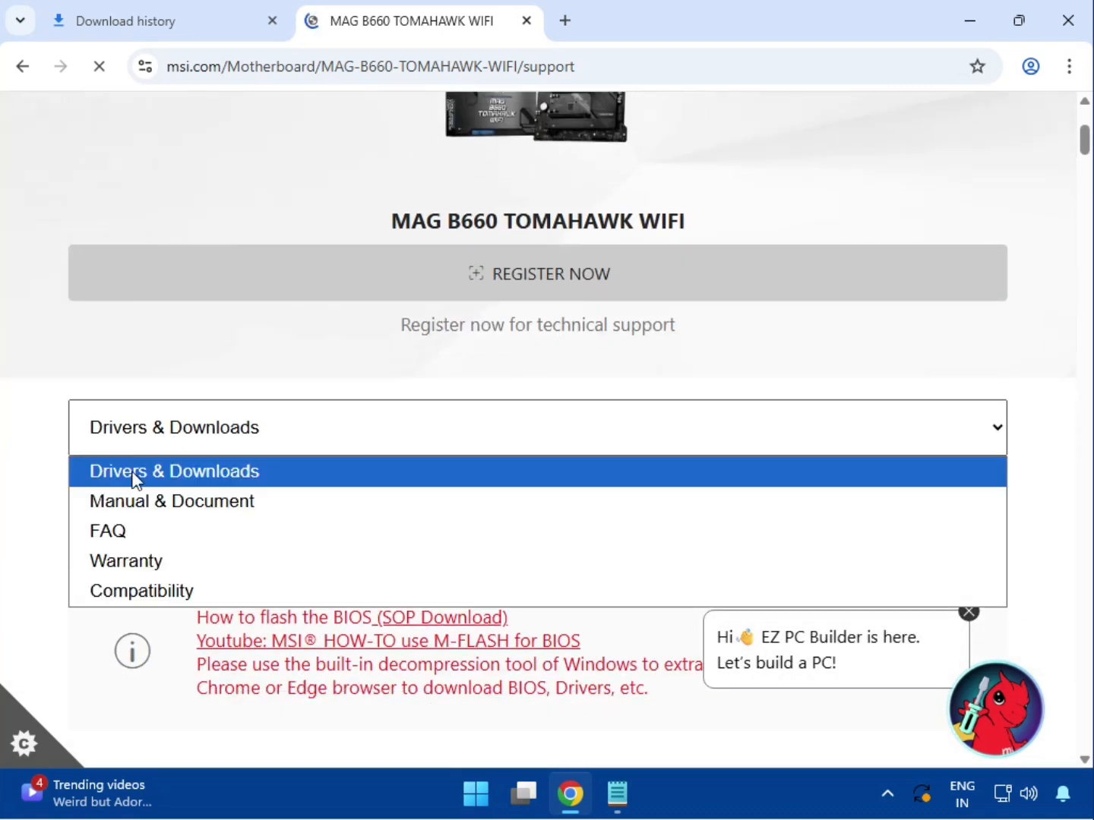
left_click(165, 477)
left_click(159, 513)
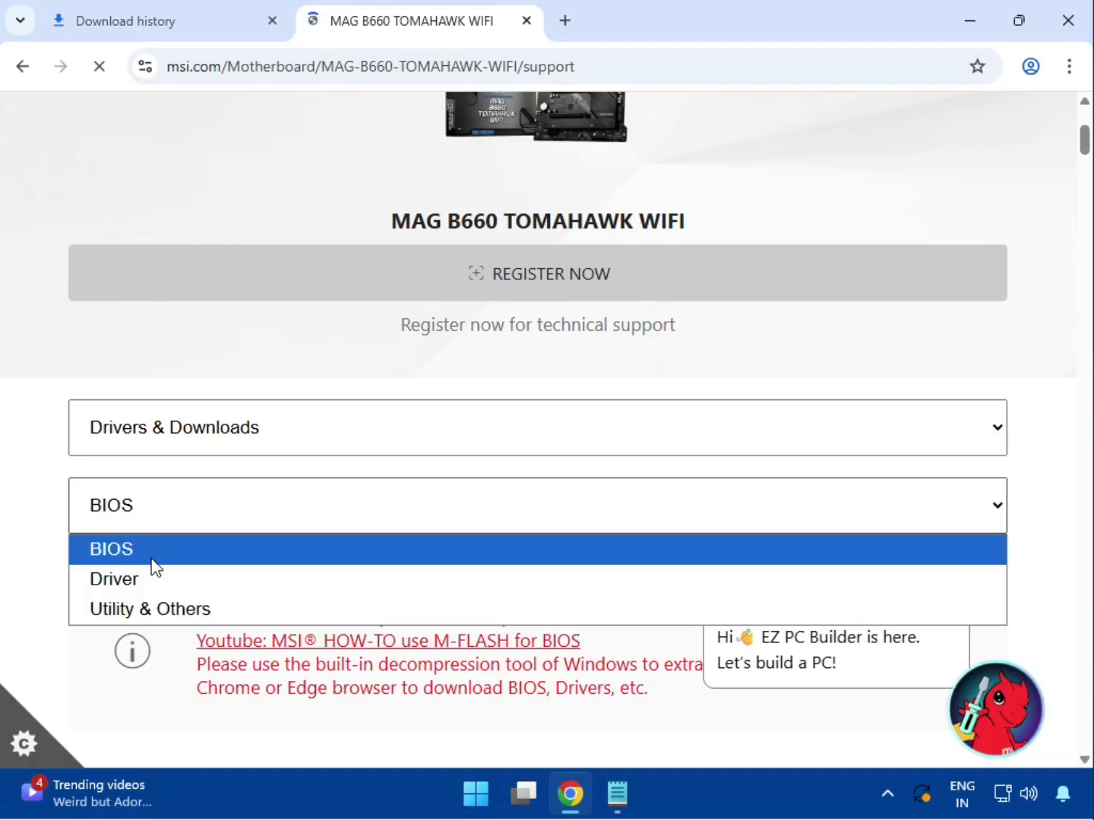
left_click(152, 579)
scroll(284, 518, "down", 3)
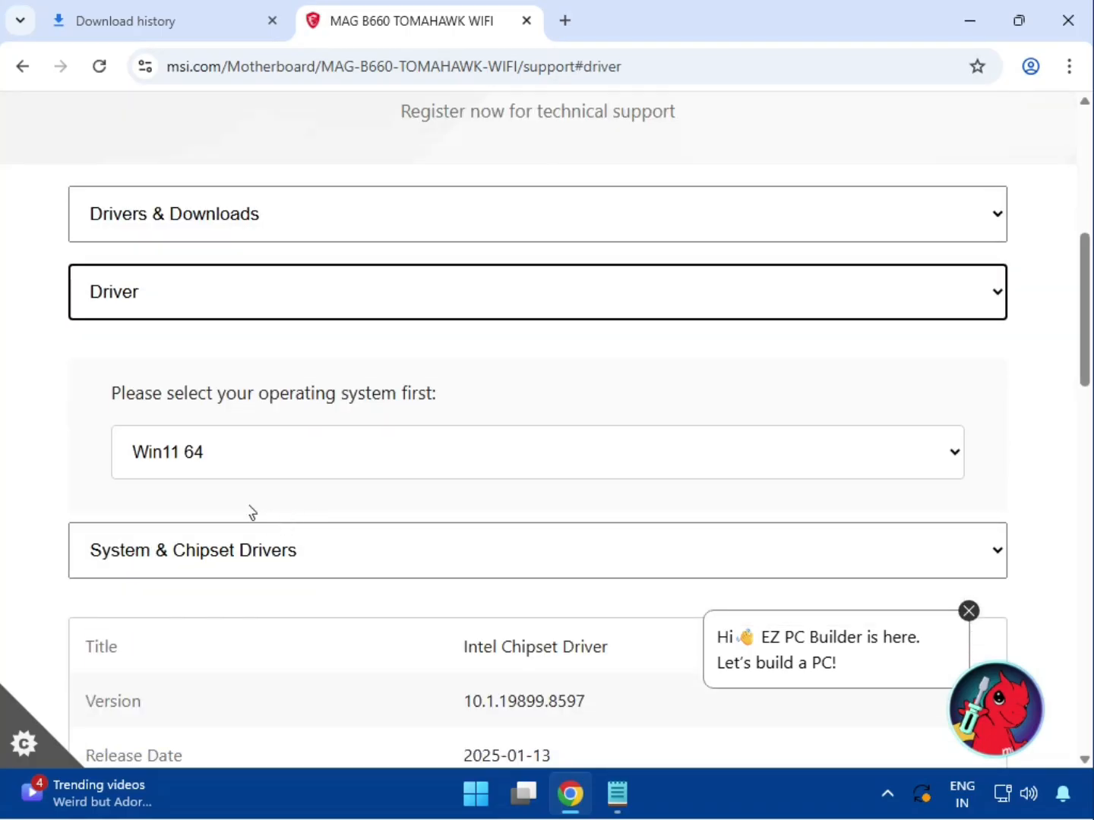
left_click(182, 463)
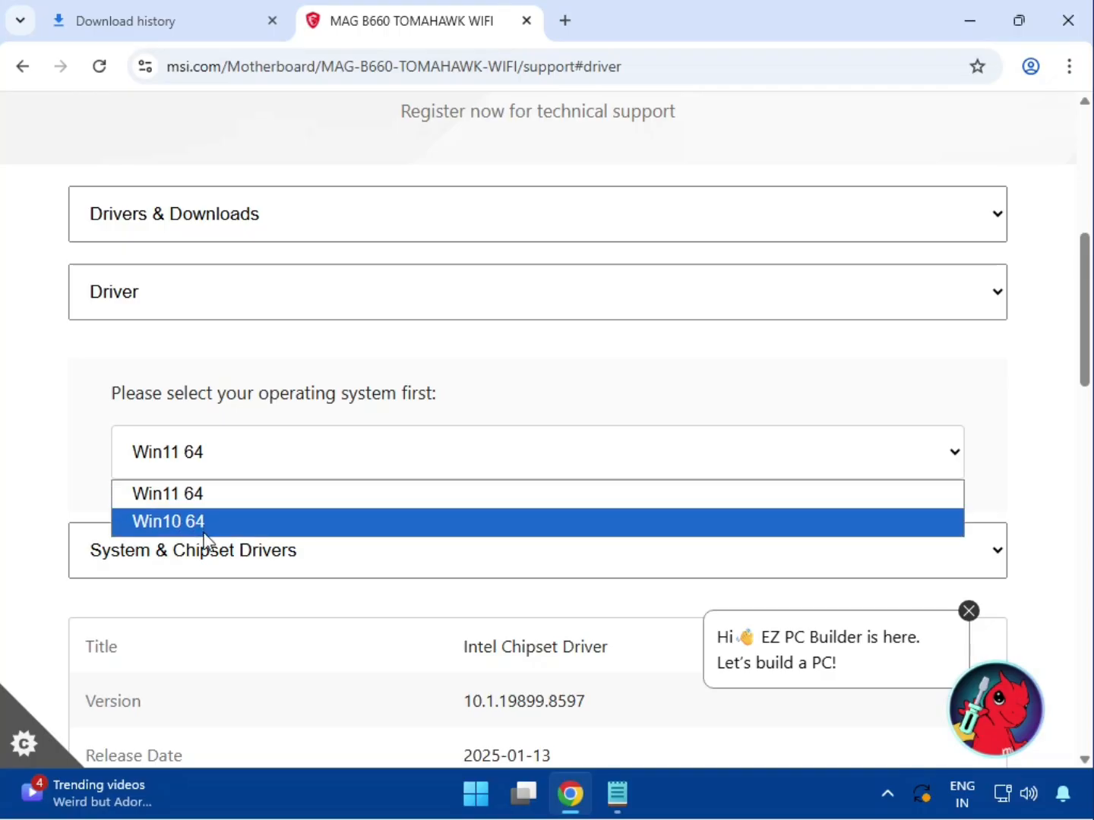
left_click(224, 495)
Download the Intel Chipset Driver from System & Chipset Drivers, dismissing the PC Builder chat message.
scroll(227, 493, "down", 3)
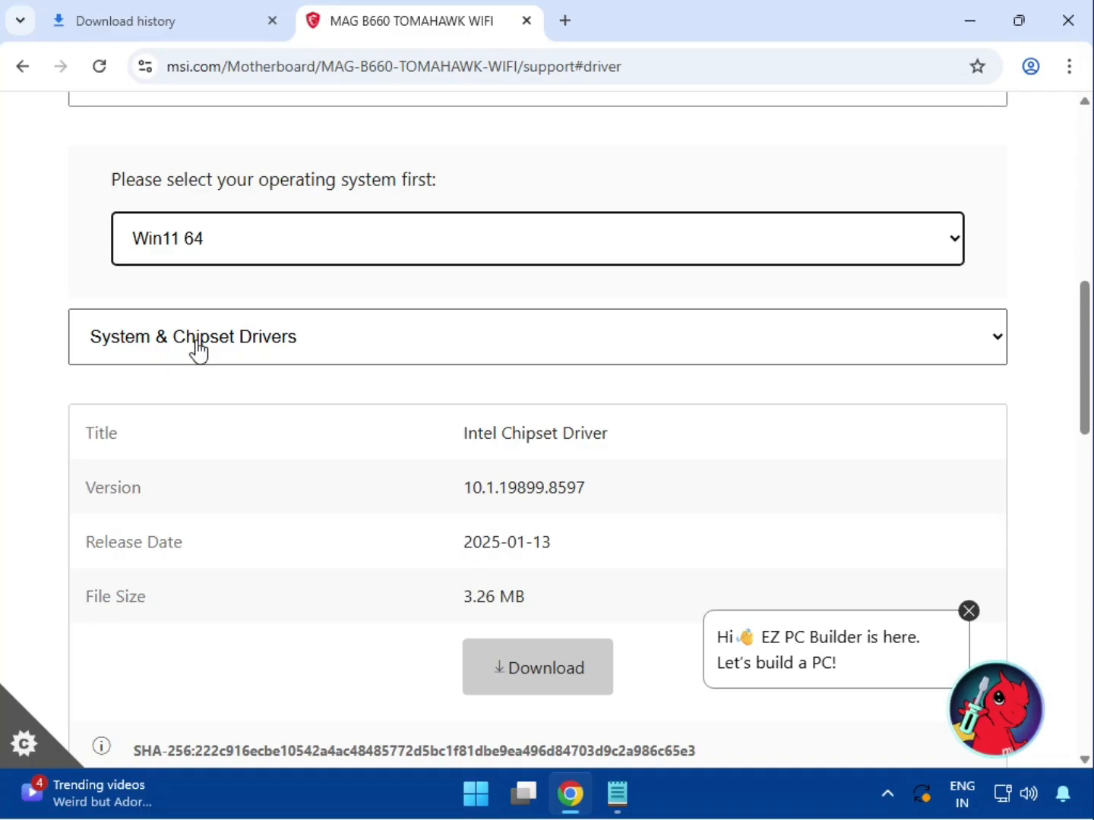
left_click(244, 348)
left_click(256, 386)
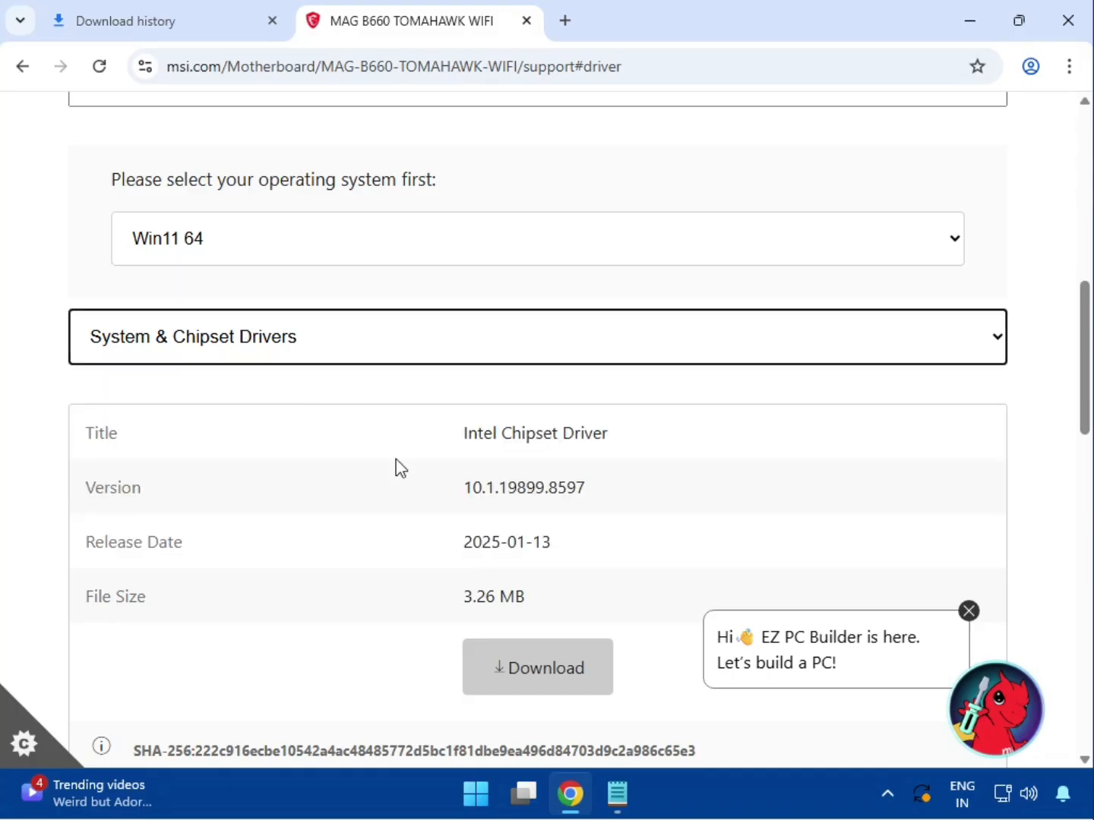
left_click_drag(474, 435, 648, 445)
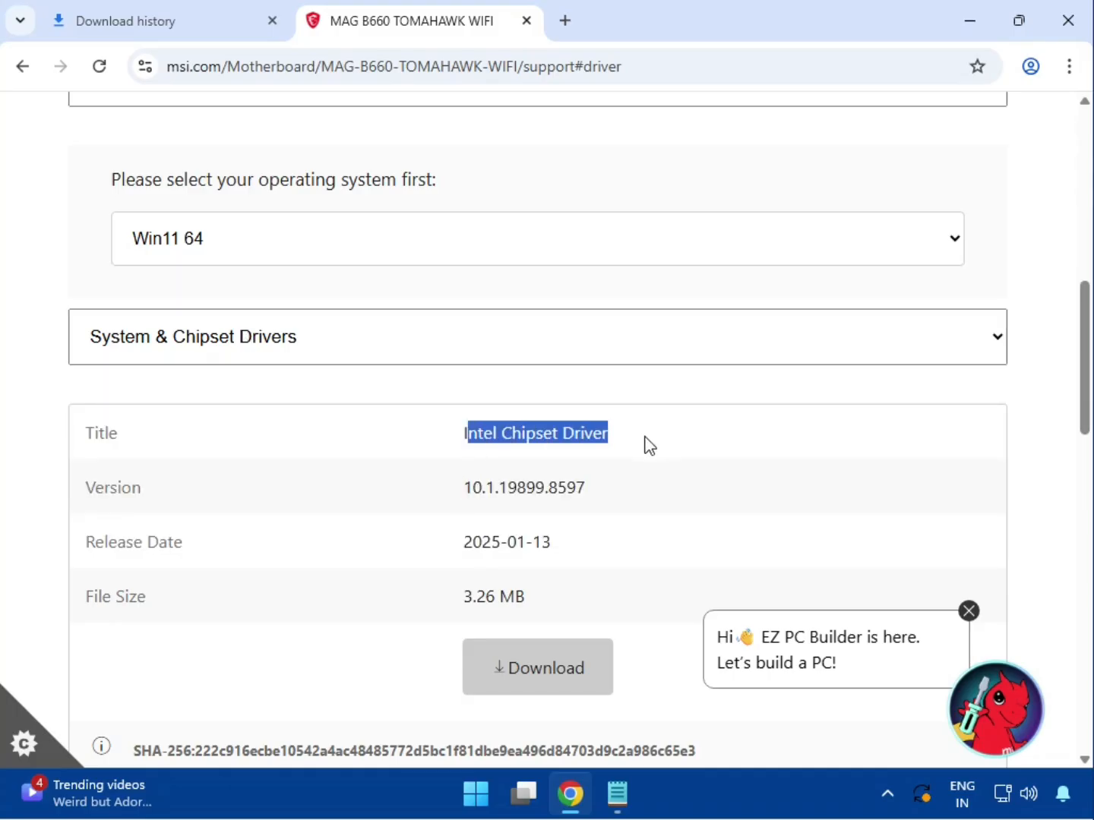
left_click(969, 612)
left_click(519, 671)
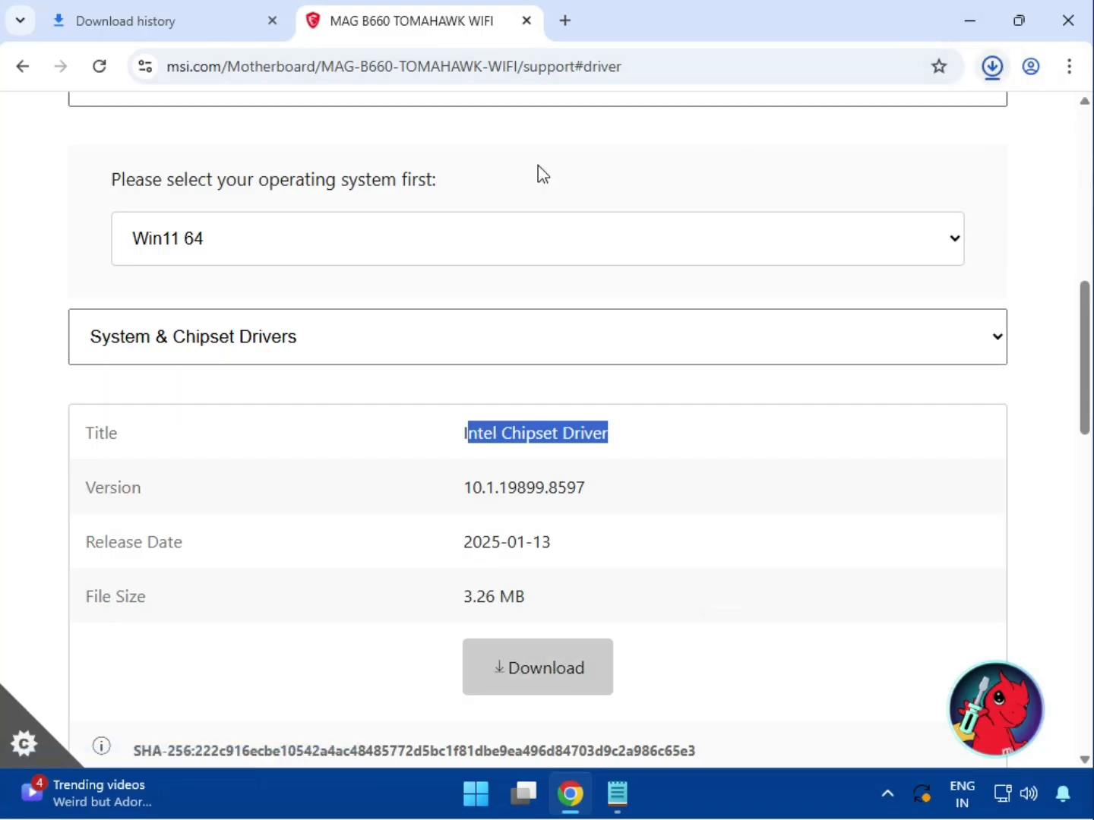
Switch to On-Board VGA Drivers and download the Intel SVGA Drivers.
left_click(141, 344)
left_click(171, 414)
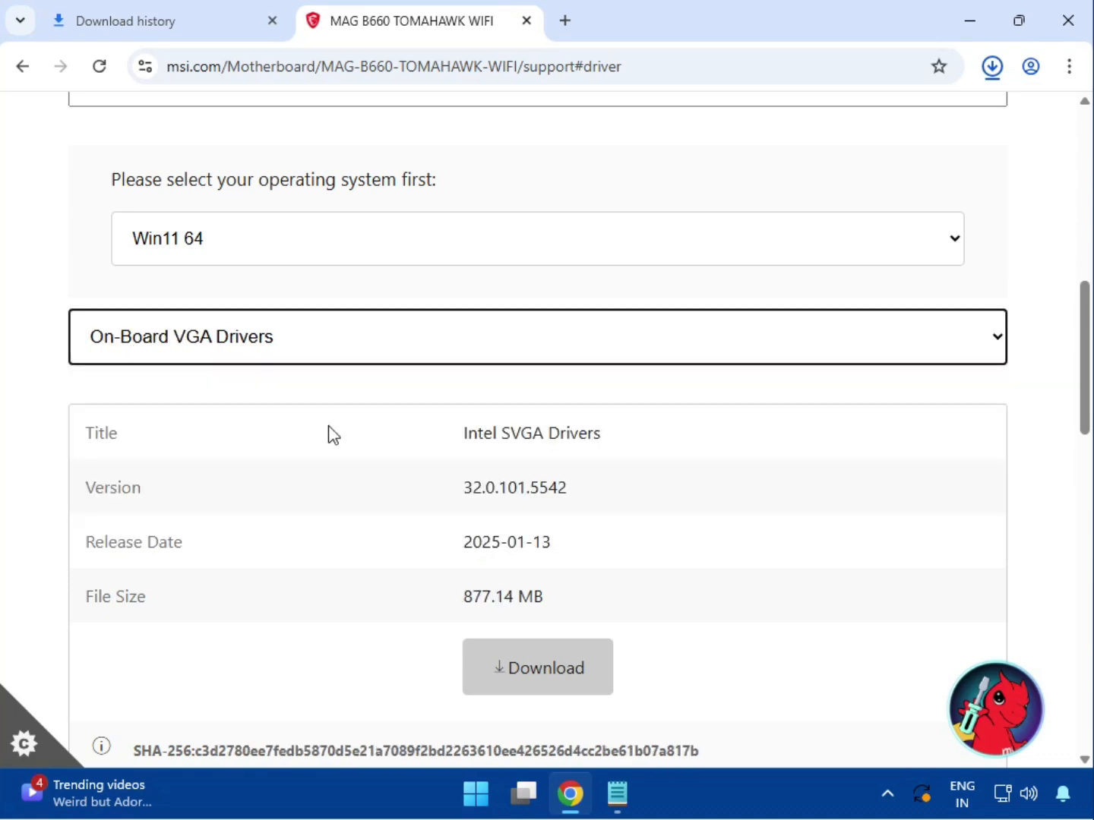
left_click_drag(476, 435, 644, 489)
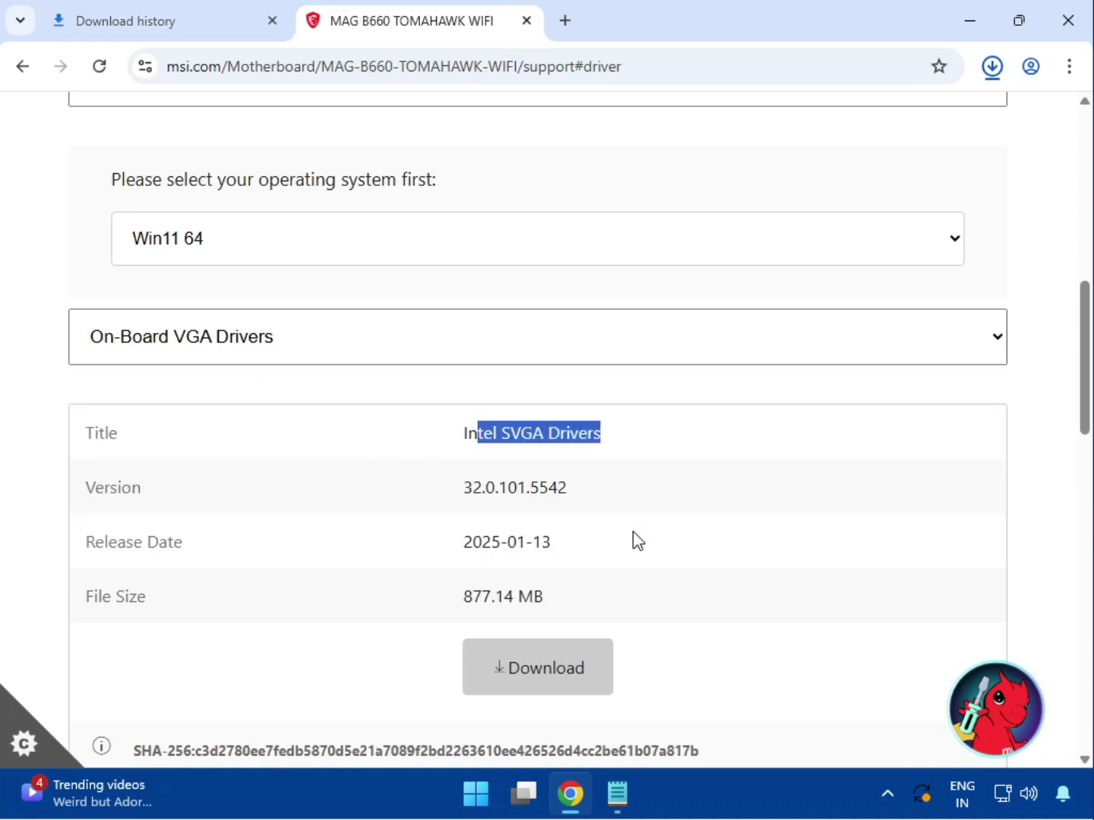
scroll(633, 532, "down", 3)
left_click(538, 447)
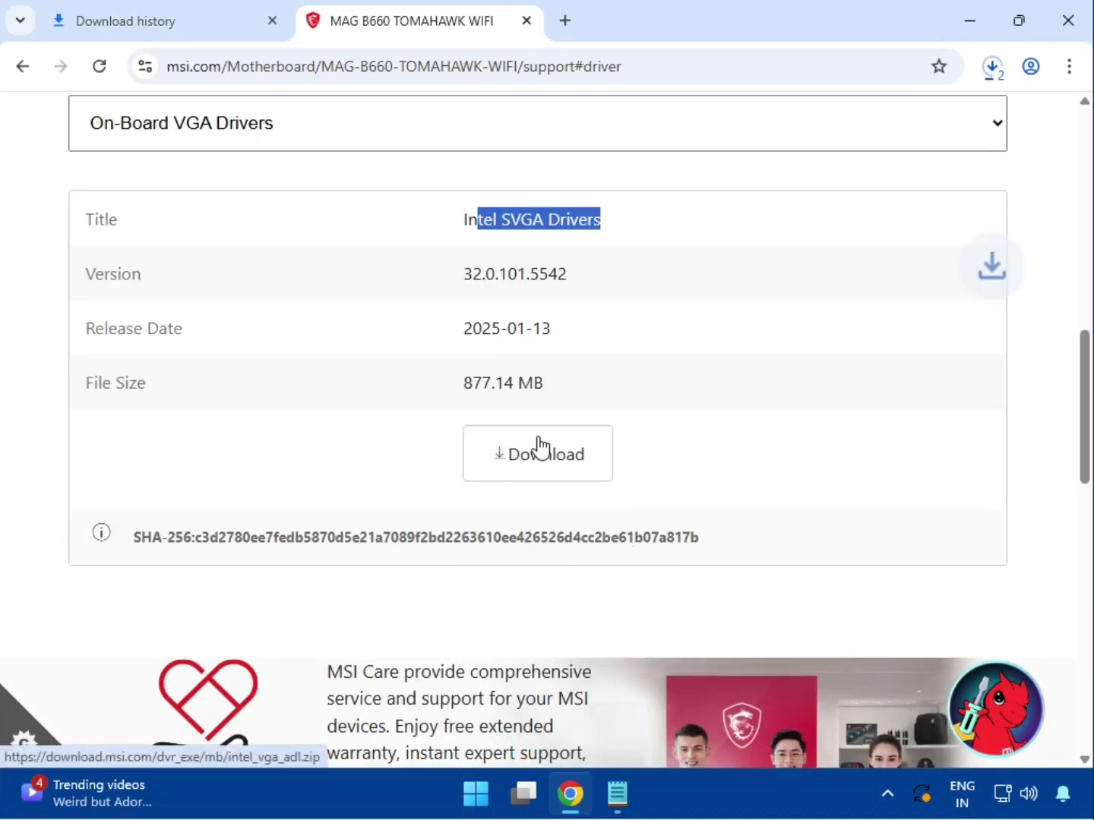
Switch to On-Board Audio Drivers and download the Realtek HD Universal Driver.
scroll(306, 484, "up", 3)
left_click(171, 344)
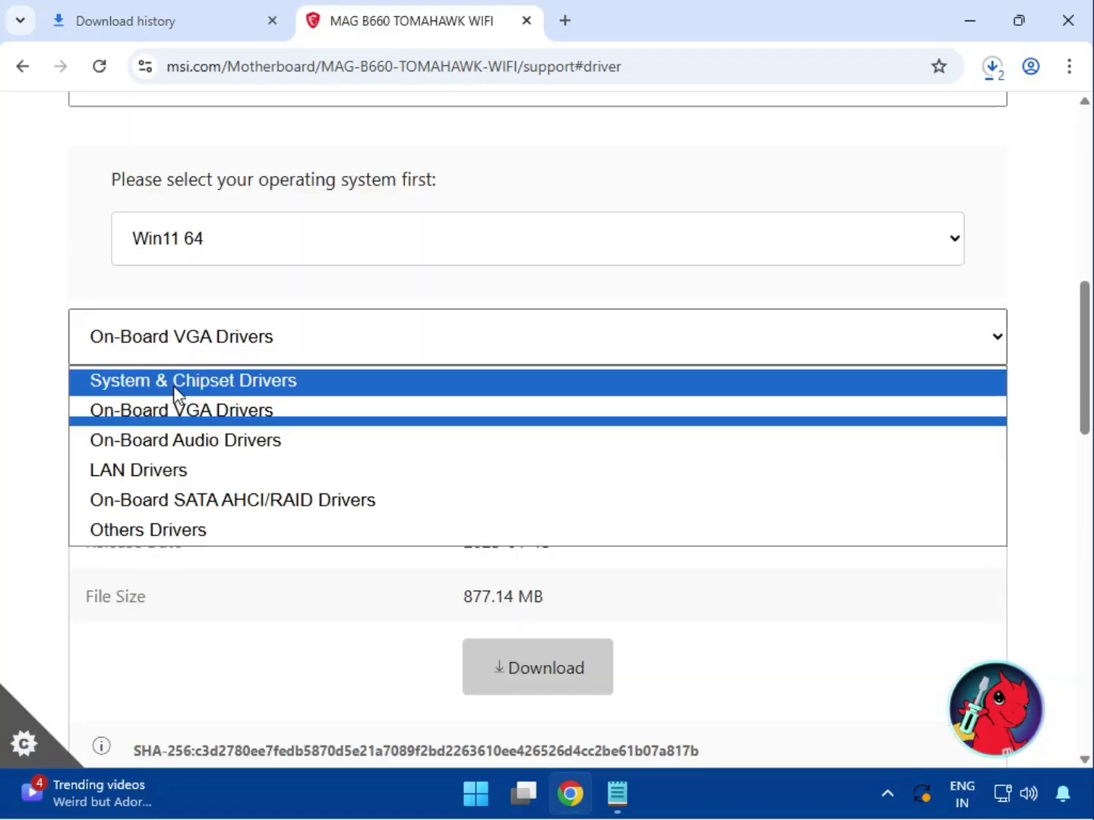
left_click(168, 440)
left_click_drag(534, 430, 671, 435)
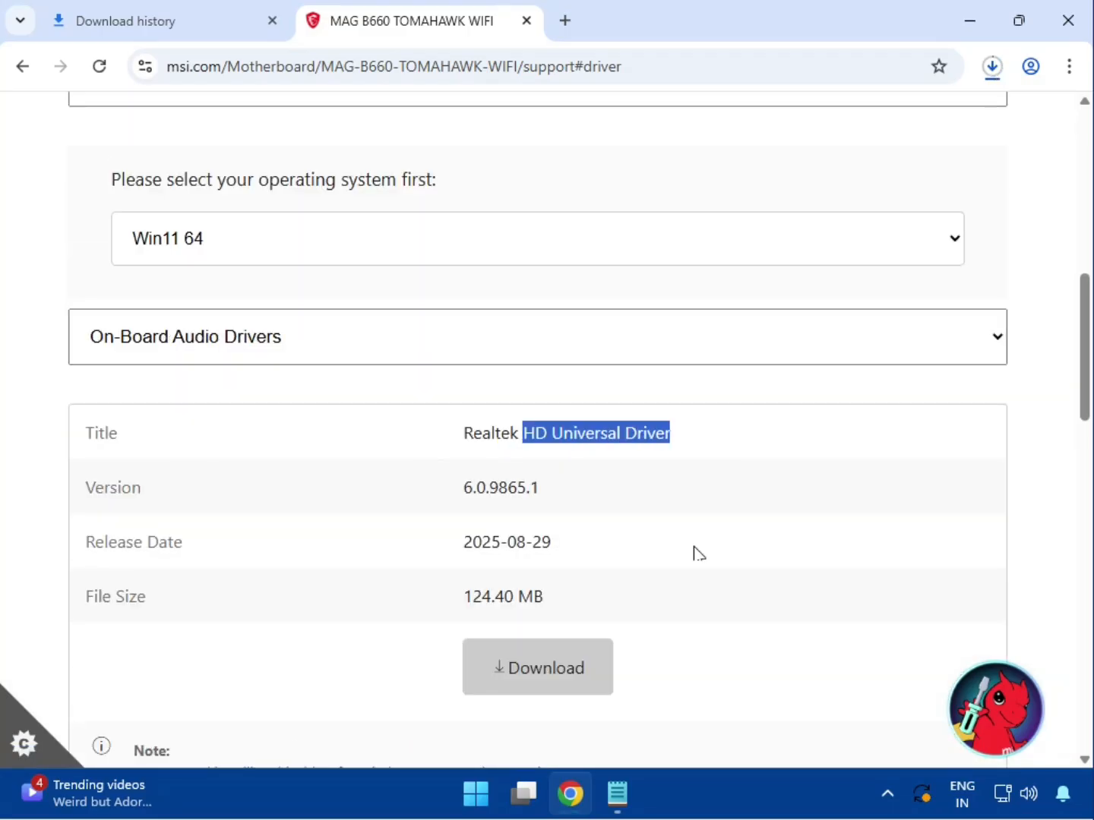
left_click(529, 679)
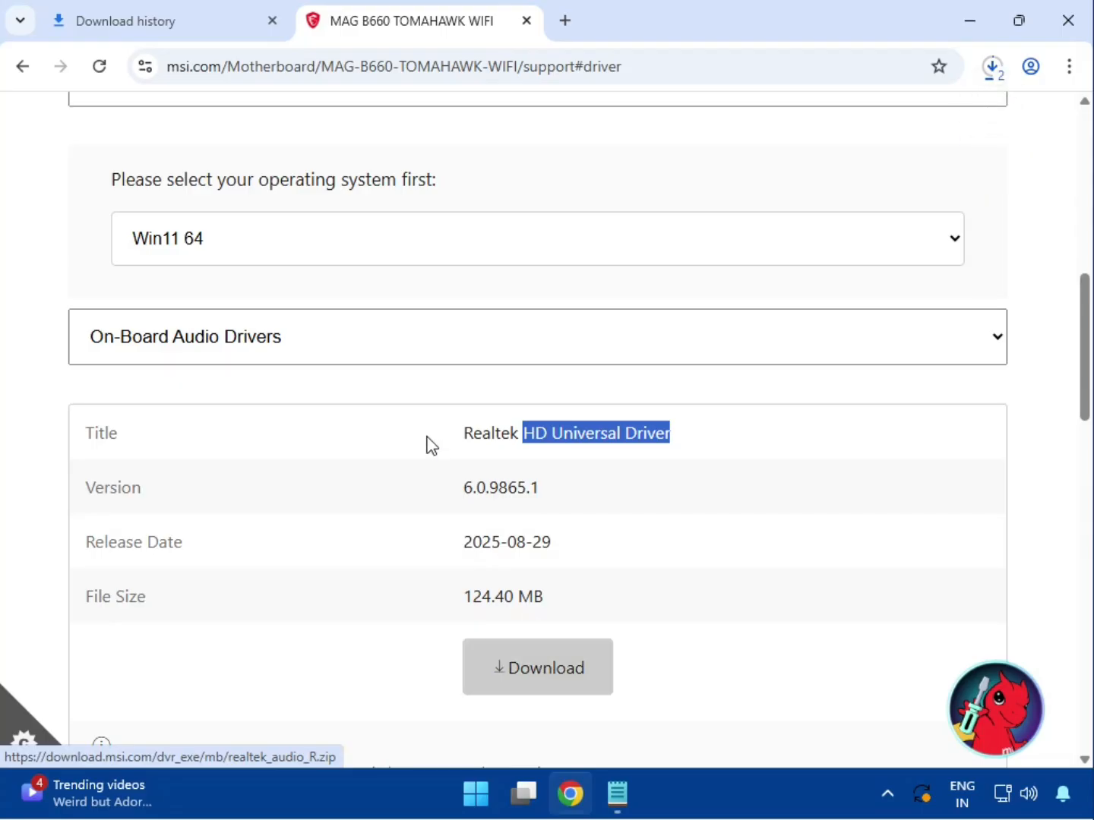
Switch to LAN Drivers and download the Realtek PCI-E Ethernet Drivers.
left_click(334, 345)
left_click(236, 469)
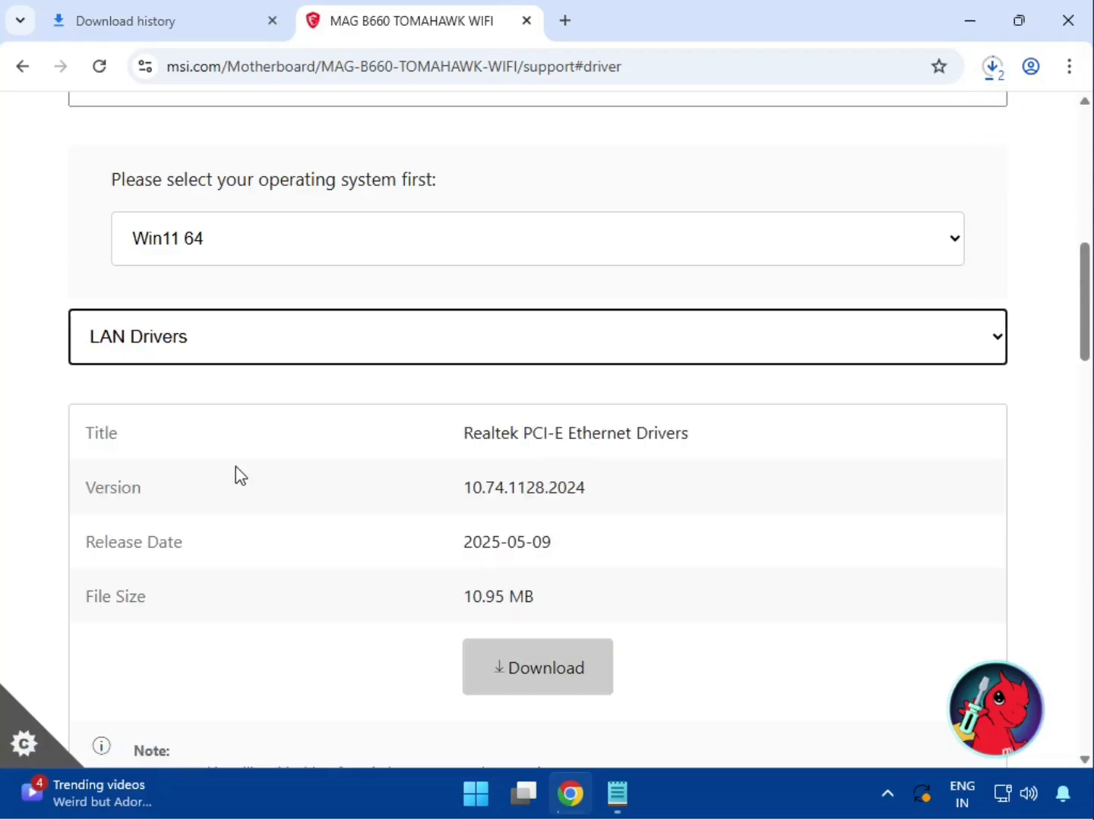
left_click_drag(524, 431, 746, 440)
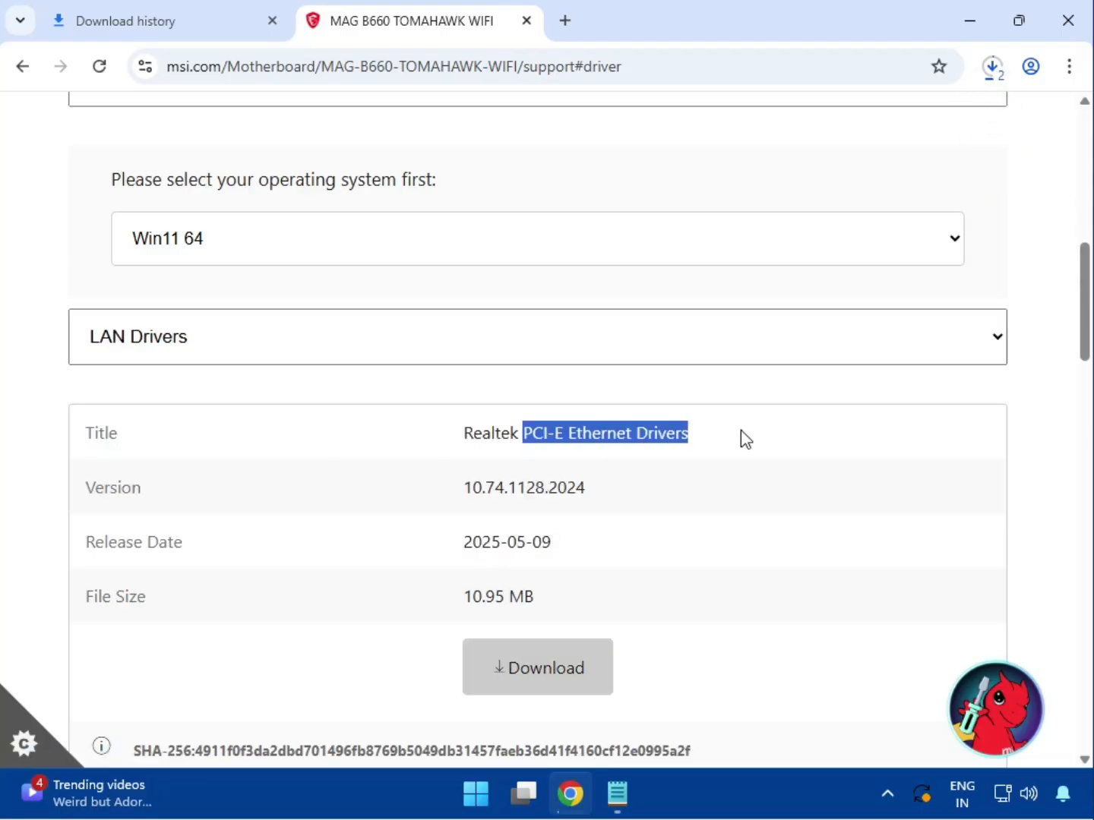
left_click(567, 654)
Download the Intel WIFI Driver listed below the Ethernet driver.
scroll(567, 653, "down", 1)
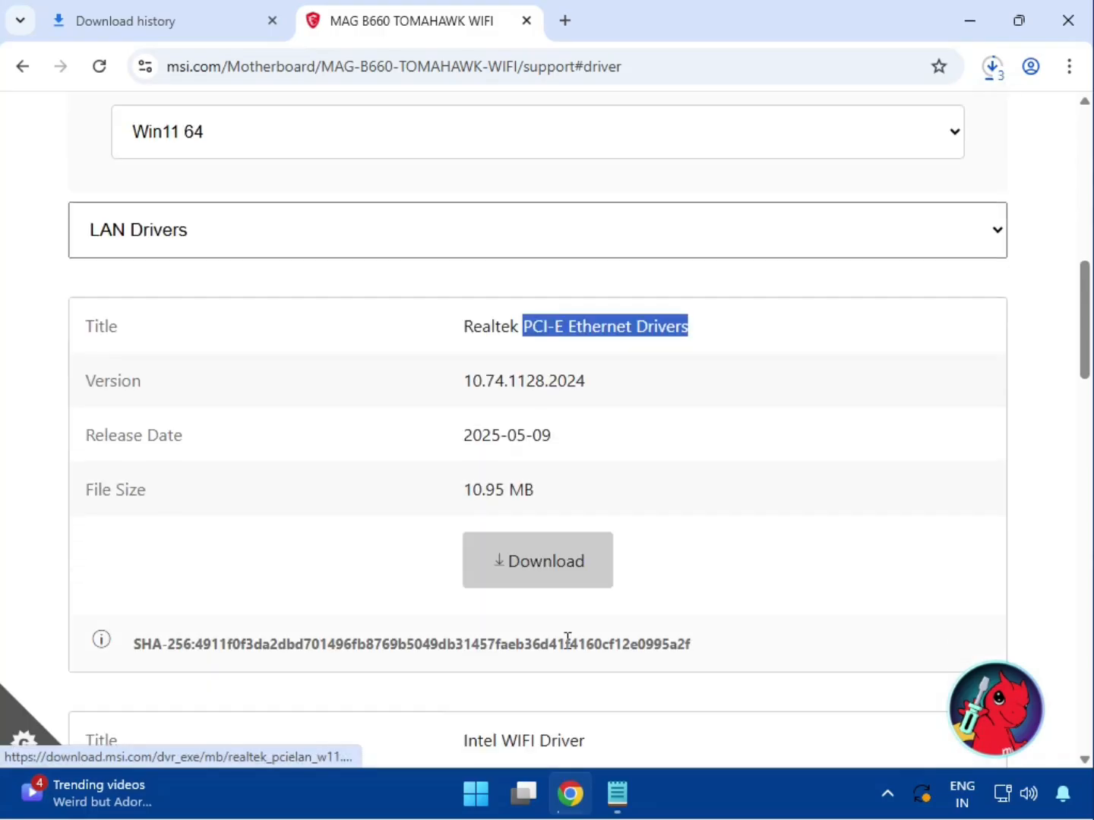
scroll(566, 639, "down", 2)
left_click_drag(495, 517, 651, 532)
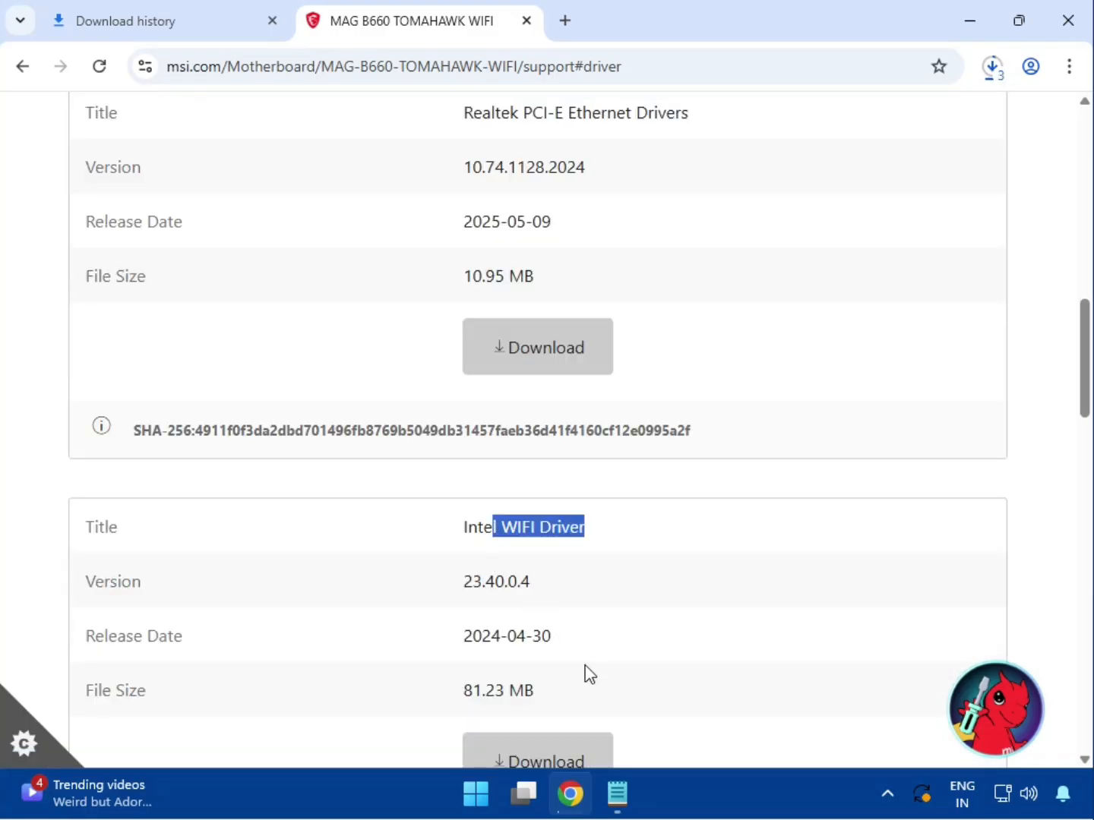
scroll(578, 667, "down", 1)
Download the BlueTooth Driver listed below the WIFI driver.
scroll(546, 652, "down", 3)
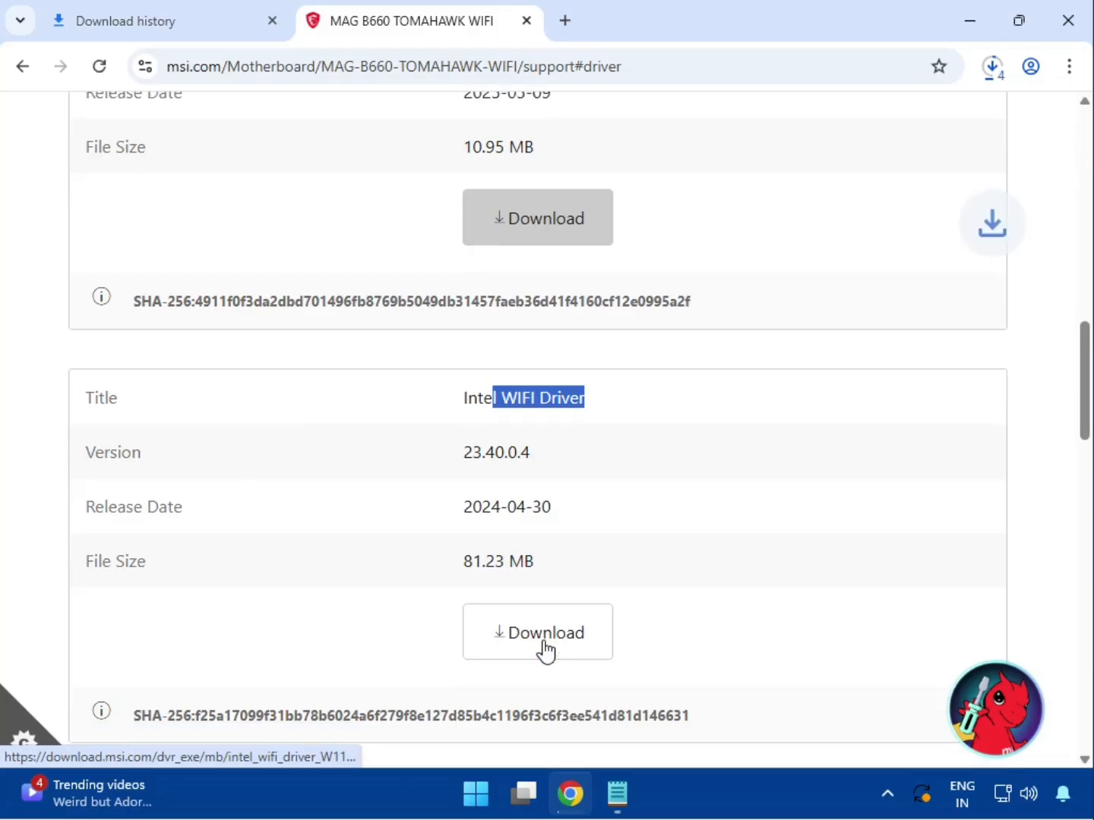
left_click_drag(468, 514, 592, 518)
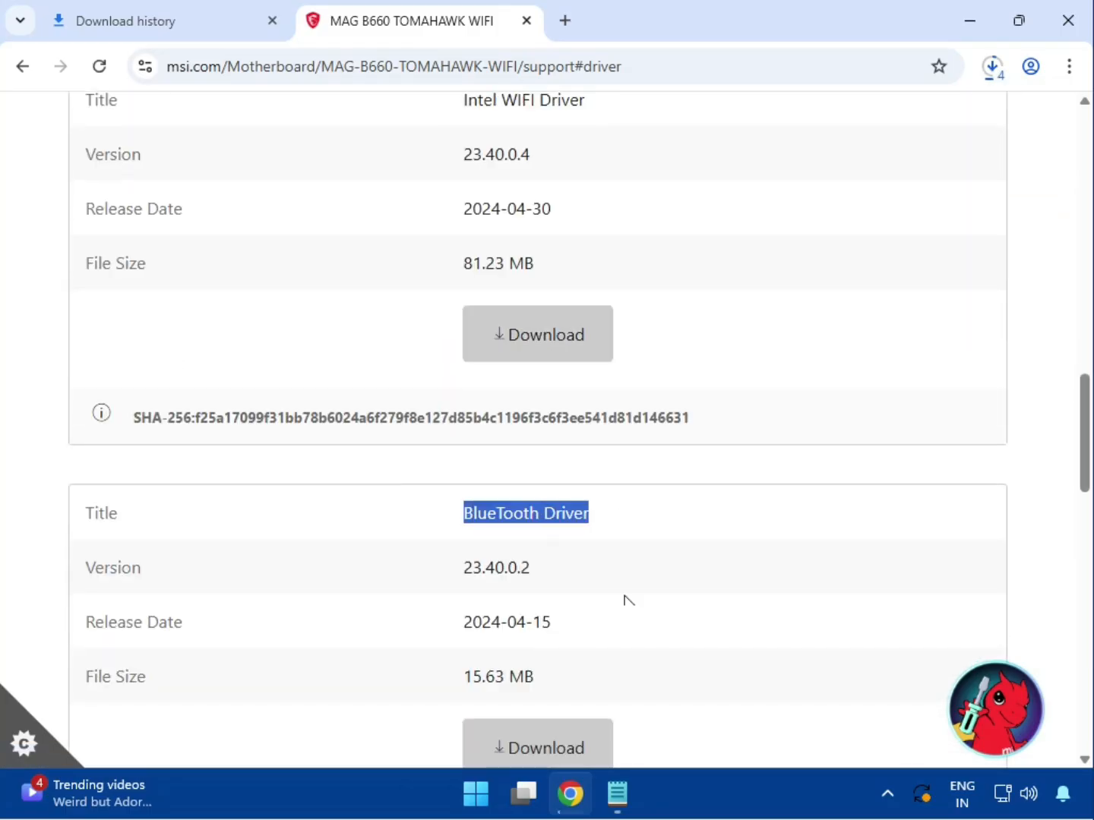
left_click(544, 742)
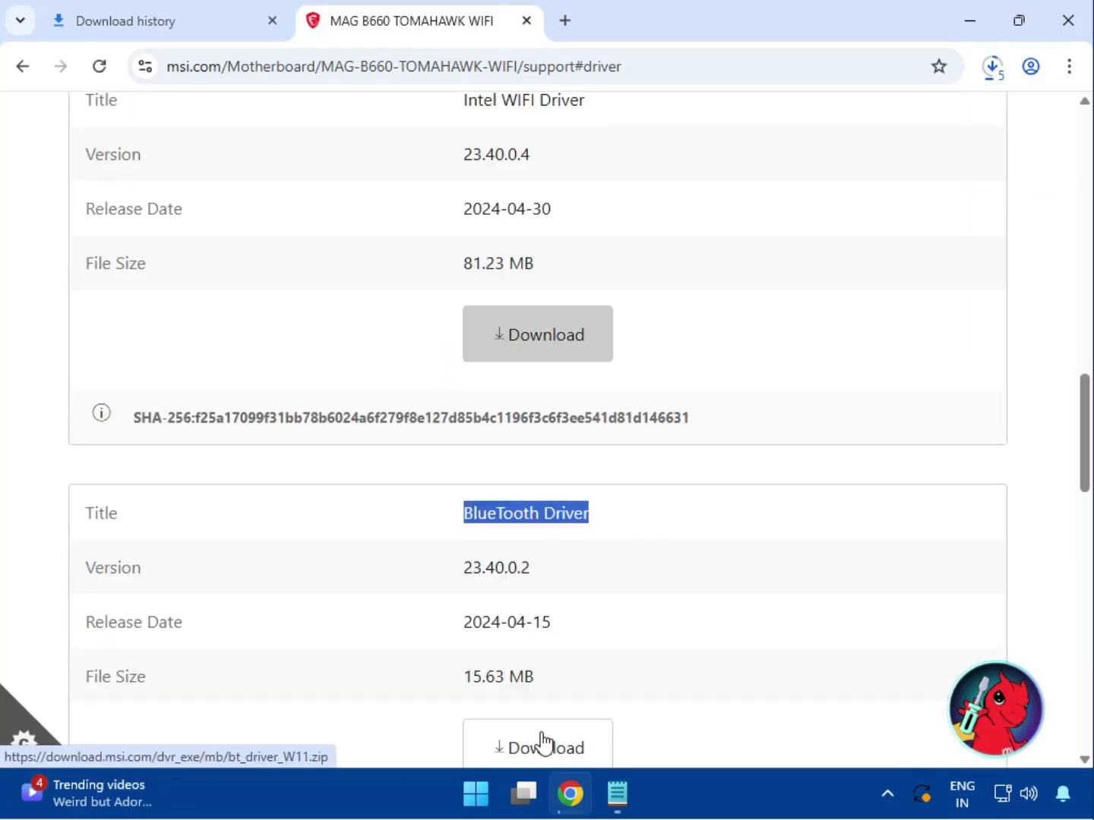
Open the full download history and show bt_drivers (3).zip in its folder.
left_click(990, 74)
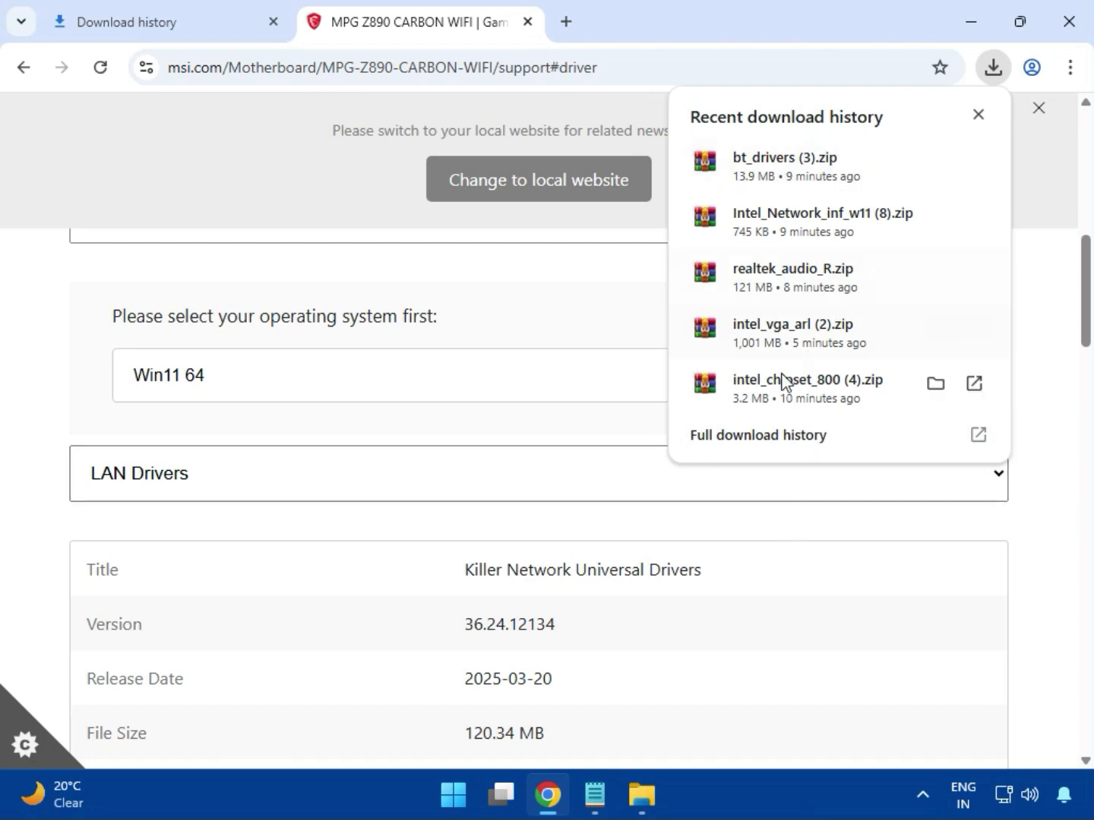
left_click(732, 448)
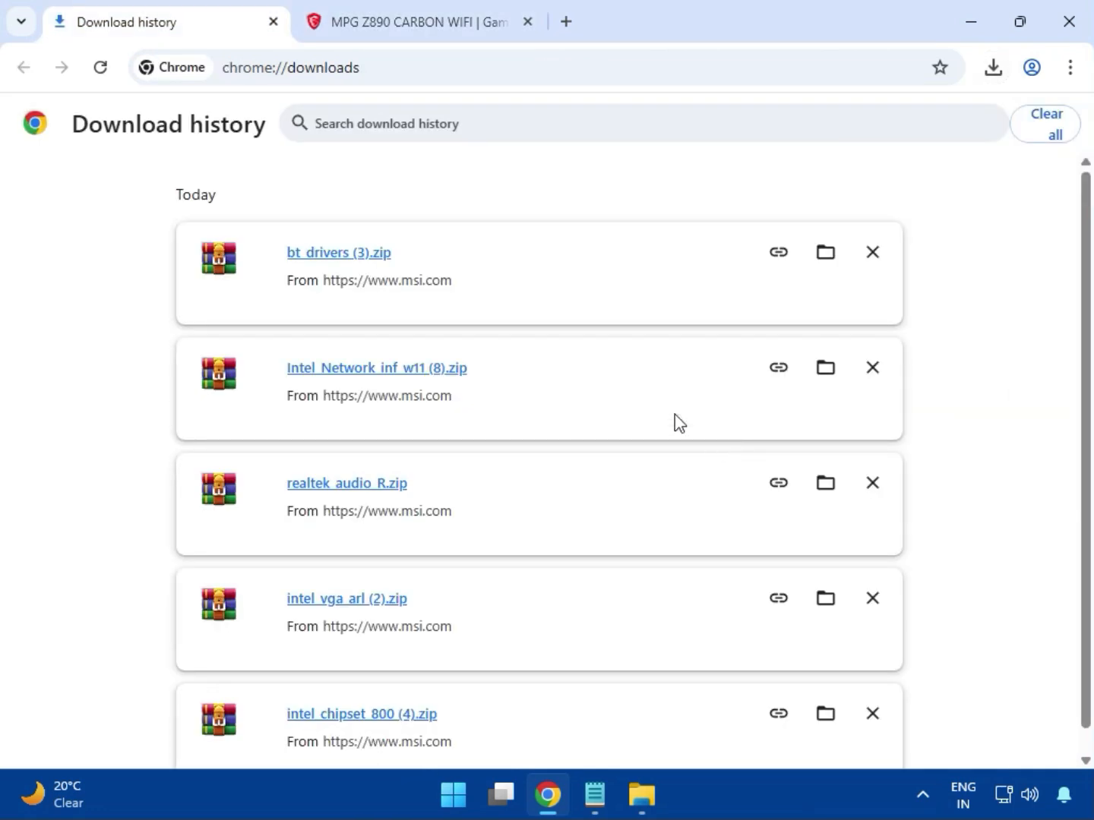
left_click(819, 258)
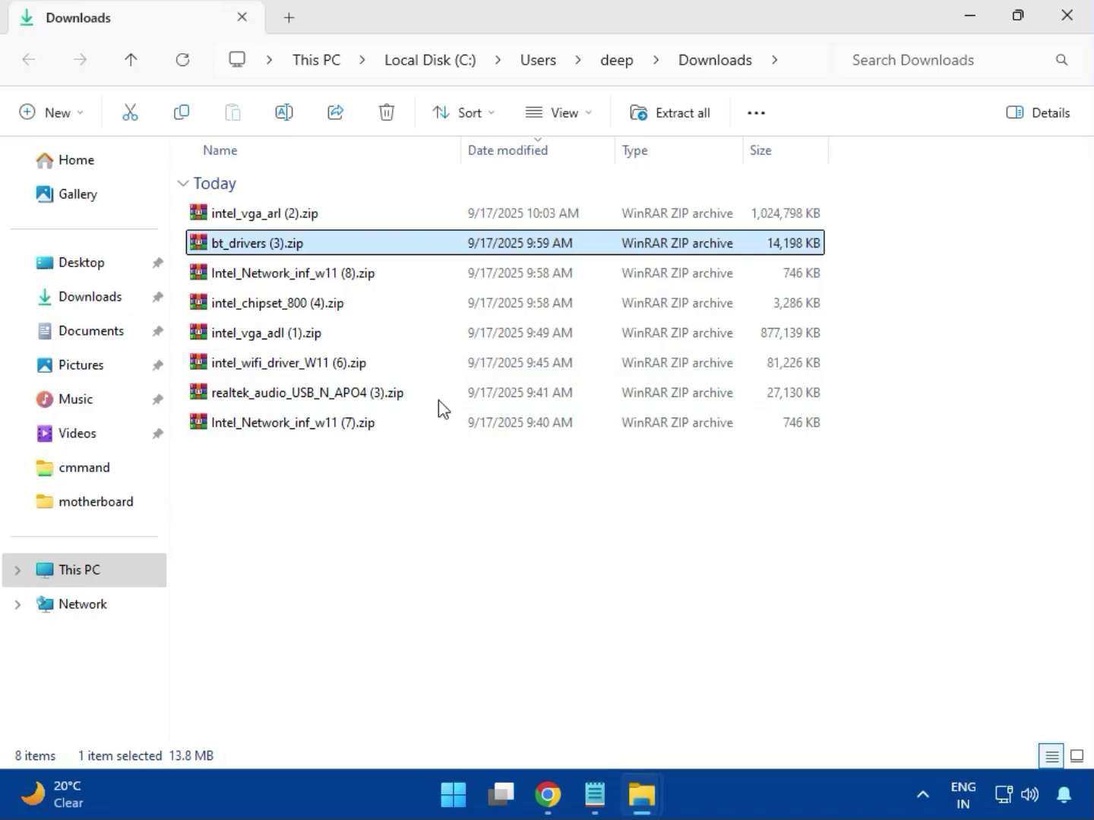
Open intel_vga_arl (2).zip in WinRAR, dismiss the license reminder and enter the Intel VGA Driver_32.0.101.6629 folder.
key("Up")
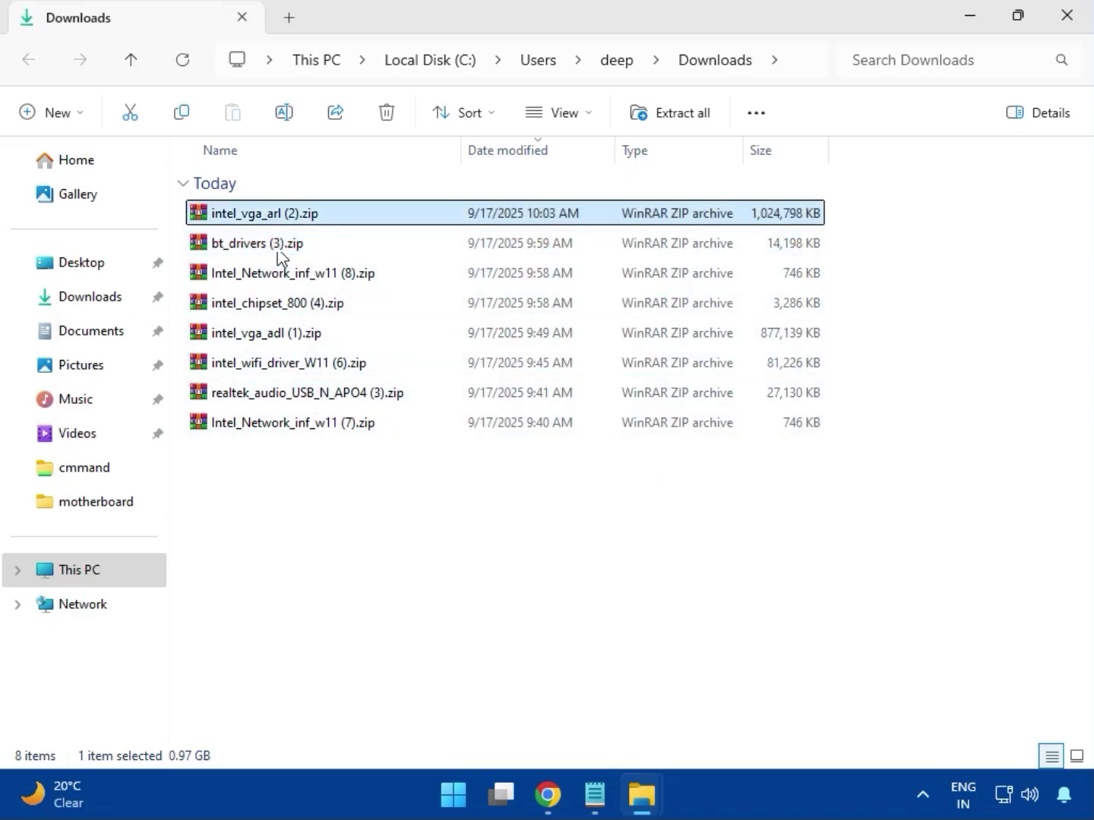
double_click(300, 214)
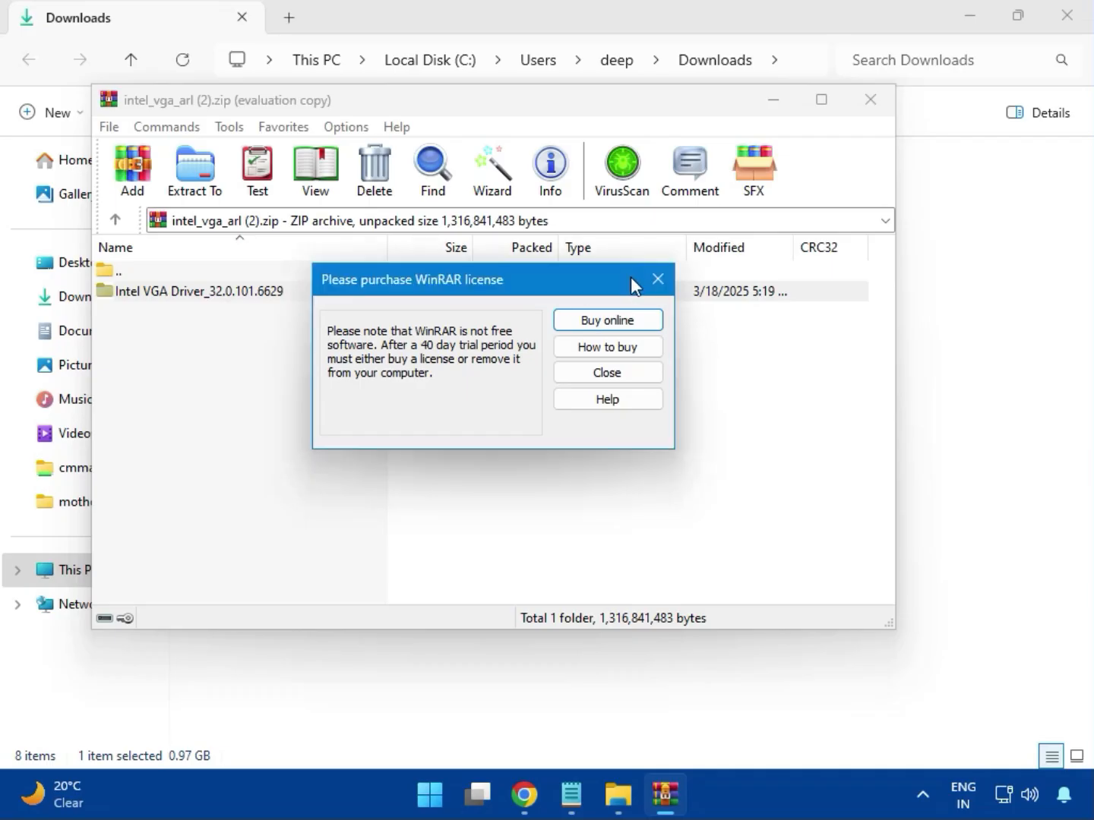
left_click(659, 280)
double_click(228, 292)
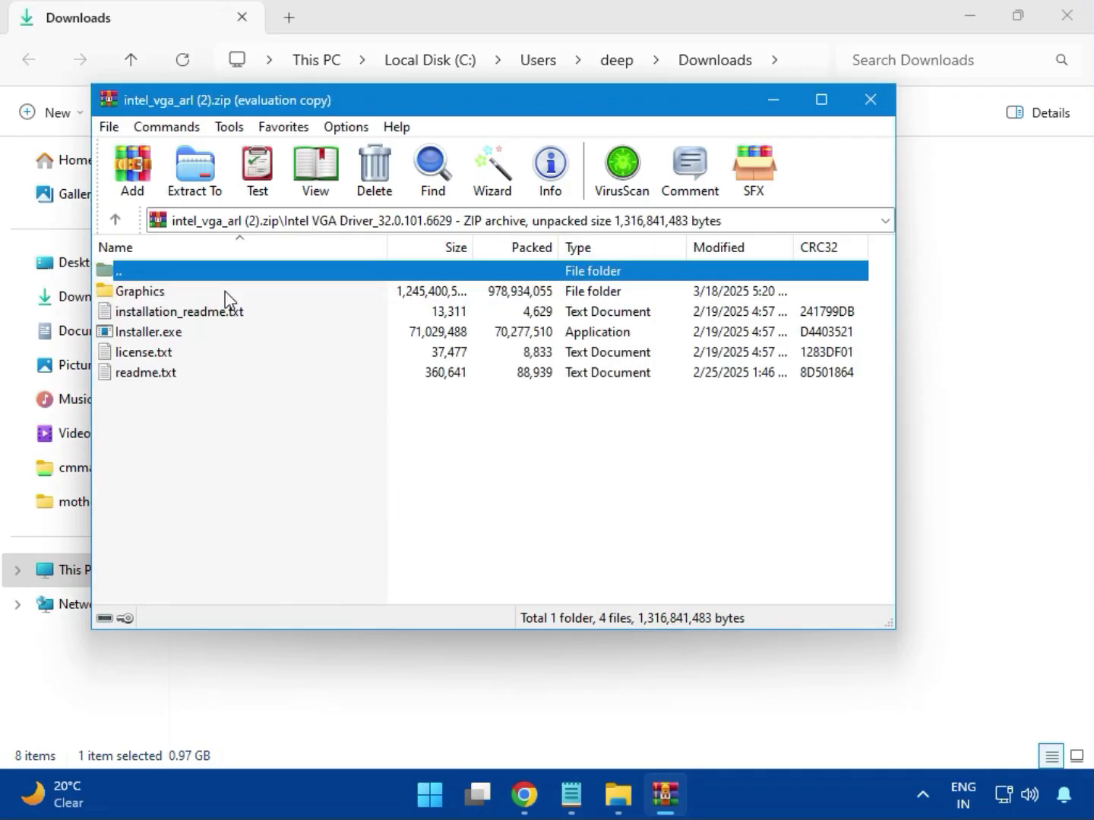
Run Installer.exe from the archive and allow the Intel Graphics Driver Installer to make changes to the device.
left_click(183, 333)
double_click(216, 336)
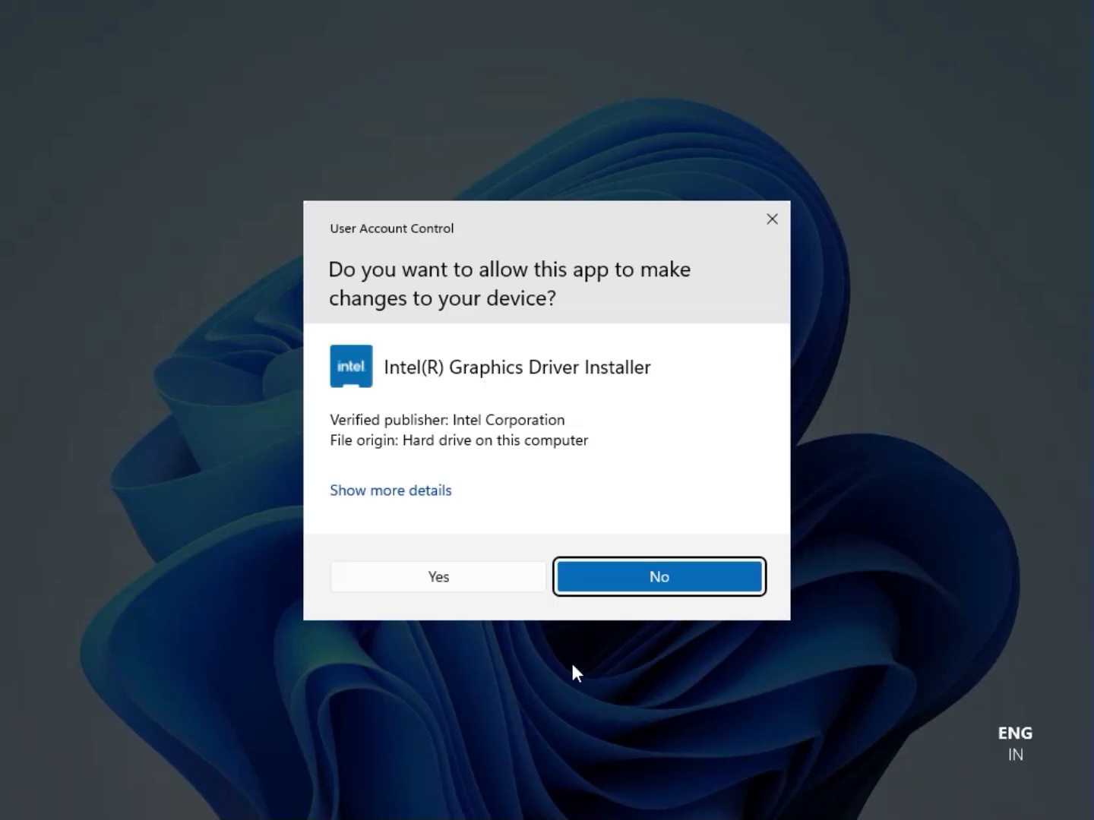
left_click(428, 578)
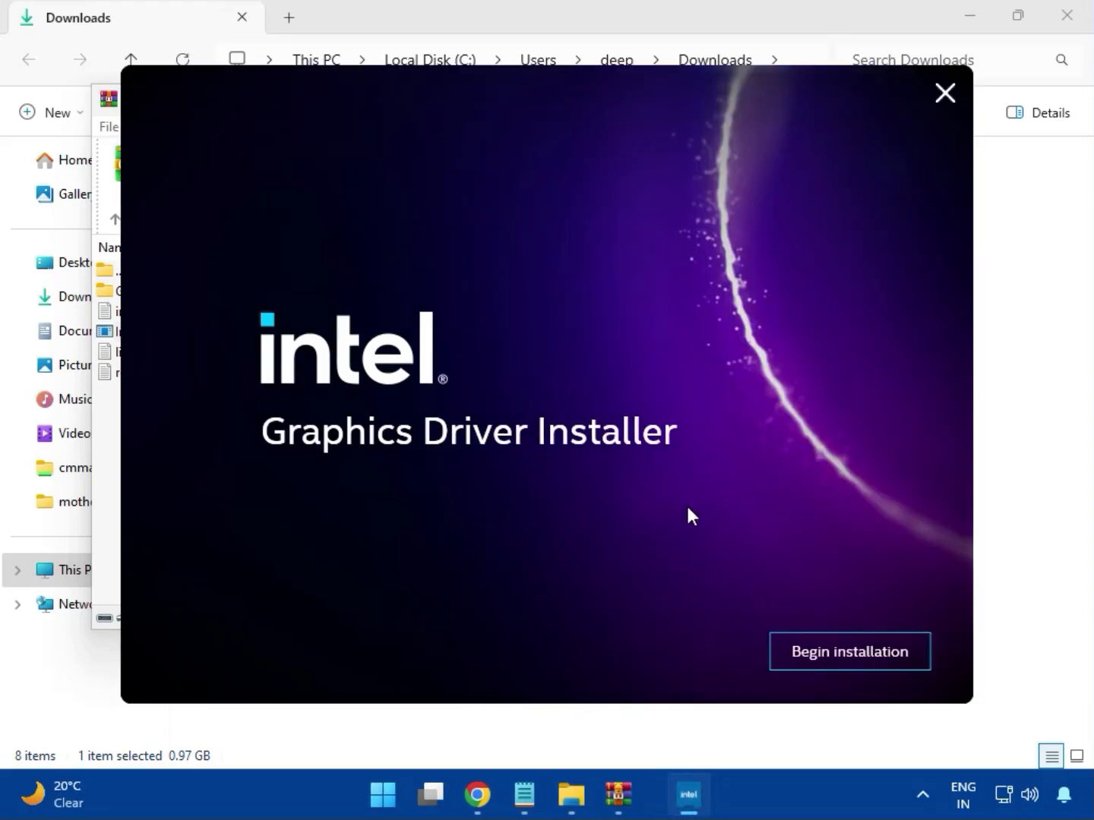
Begin the Intel graphics driver installation, leave the installer and close the intel_vga_arl (2).zip archive.
left_click(835, 651)
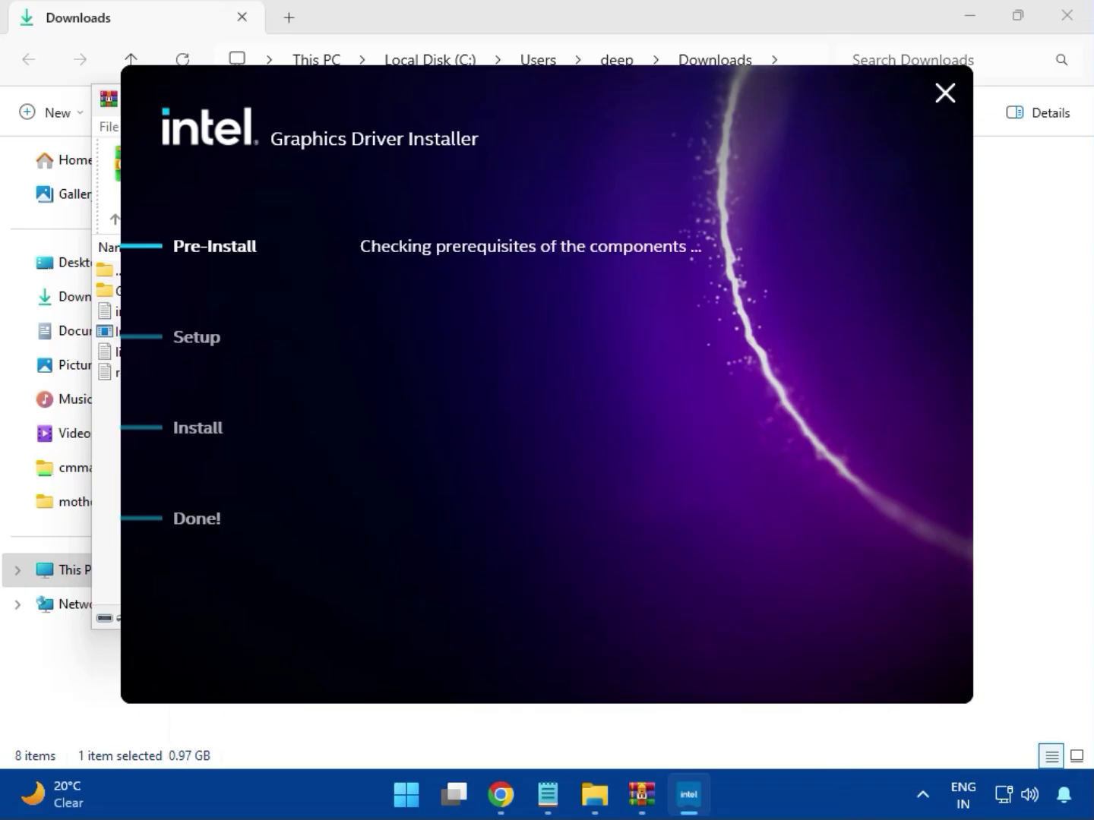
left_click(883, 673)
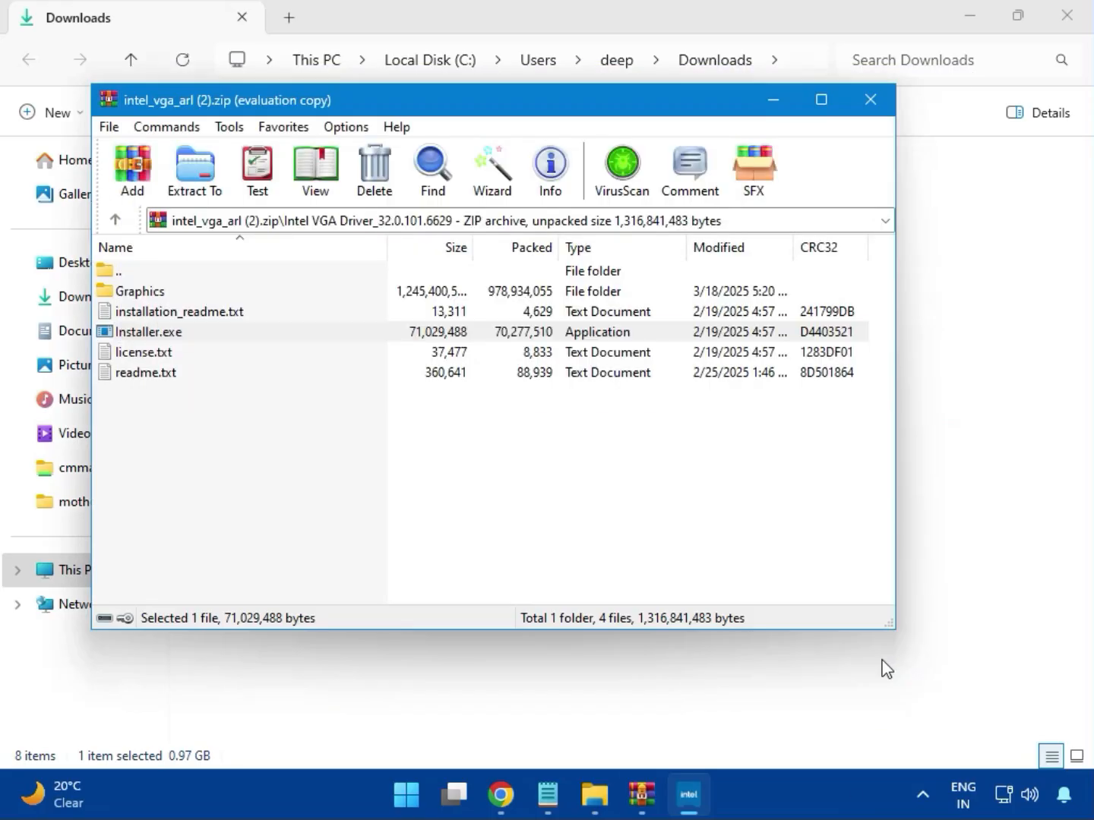
left_click(869, 99)
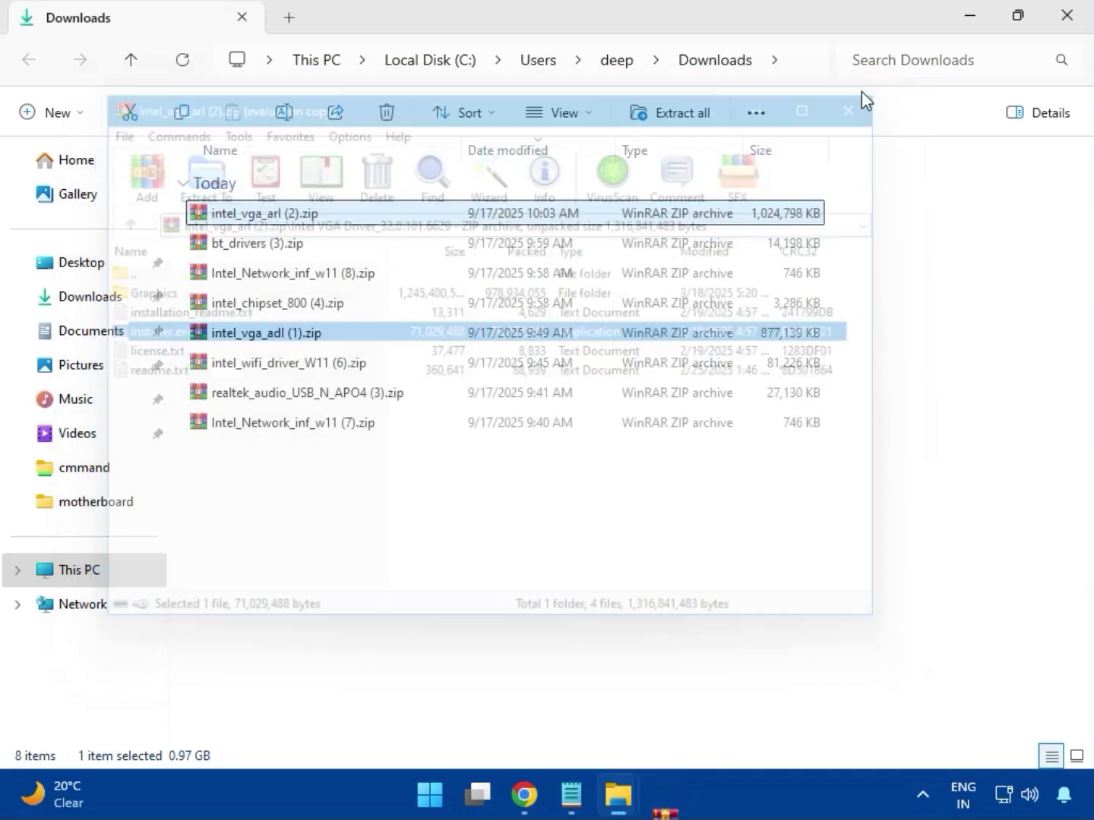
Open bt_drivers (3).zip from the Downloads folder and enter its Intel BlueTooth Driver_23.70.0.2 folder.
left_click(208, 253)
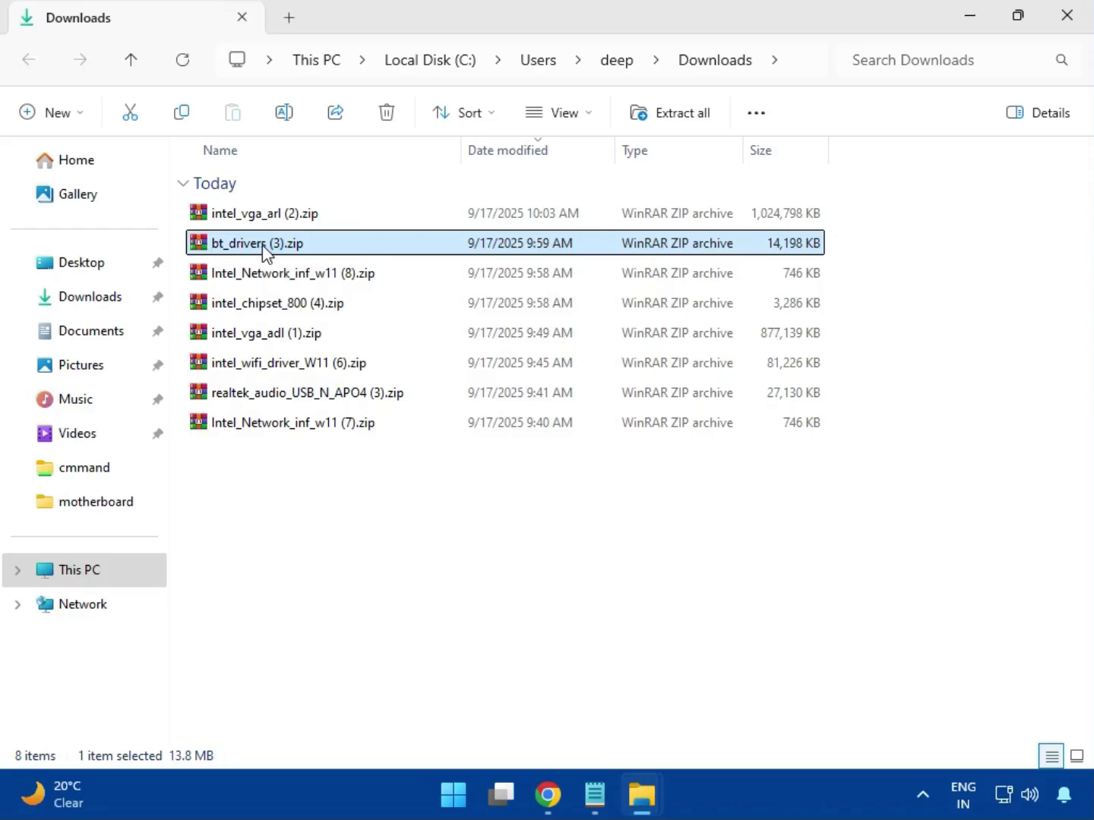
double_click(263, 247)
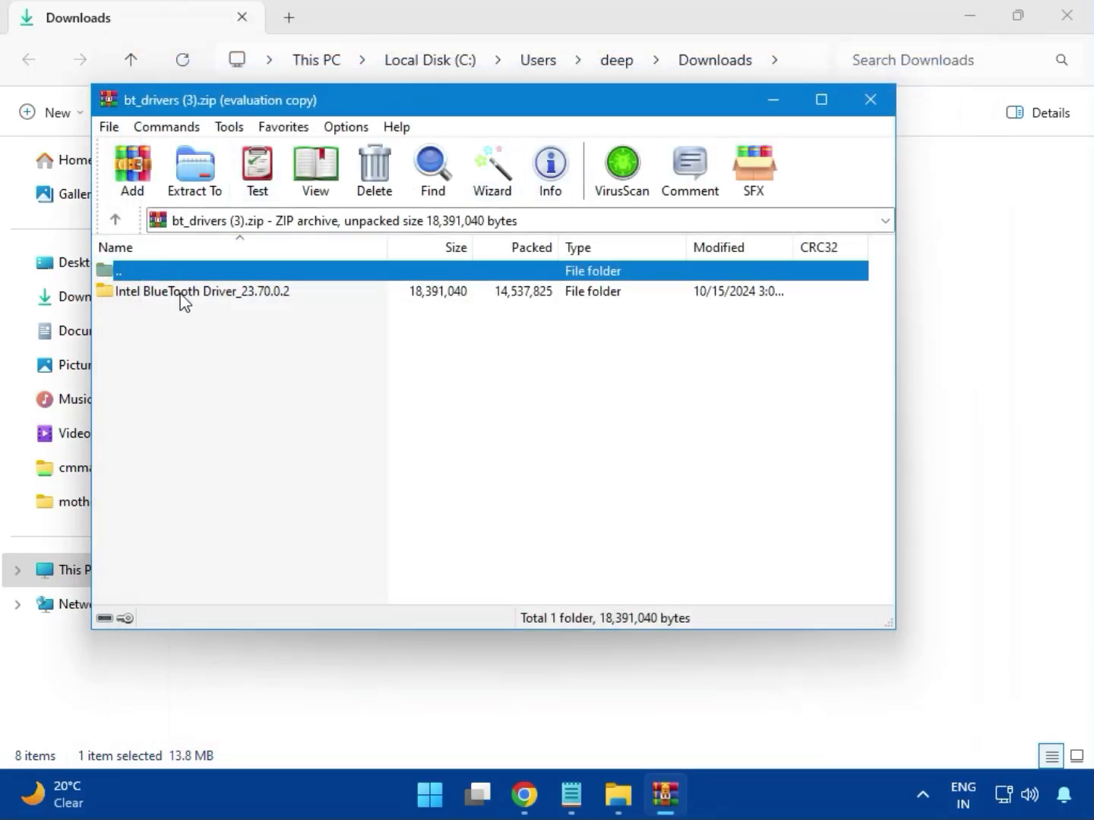
left_click(139, 292)
double_click(205, 292)
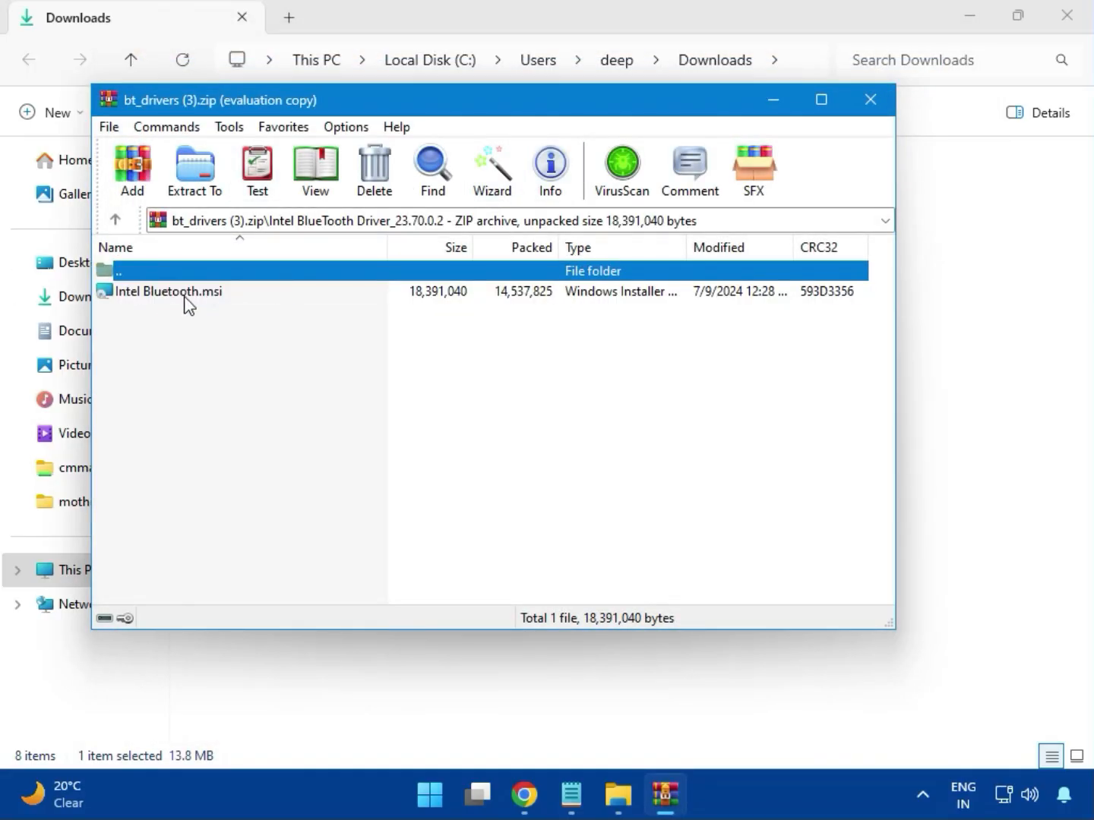
Install Intel Wireless Bluetooth from Intel Bluetooth.msi with the license accepted, Typical setup and device changes allowed, and close the archive.
double_click(181, 292)
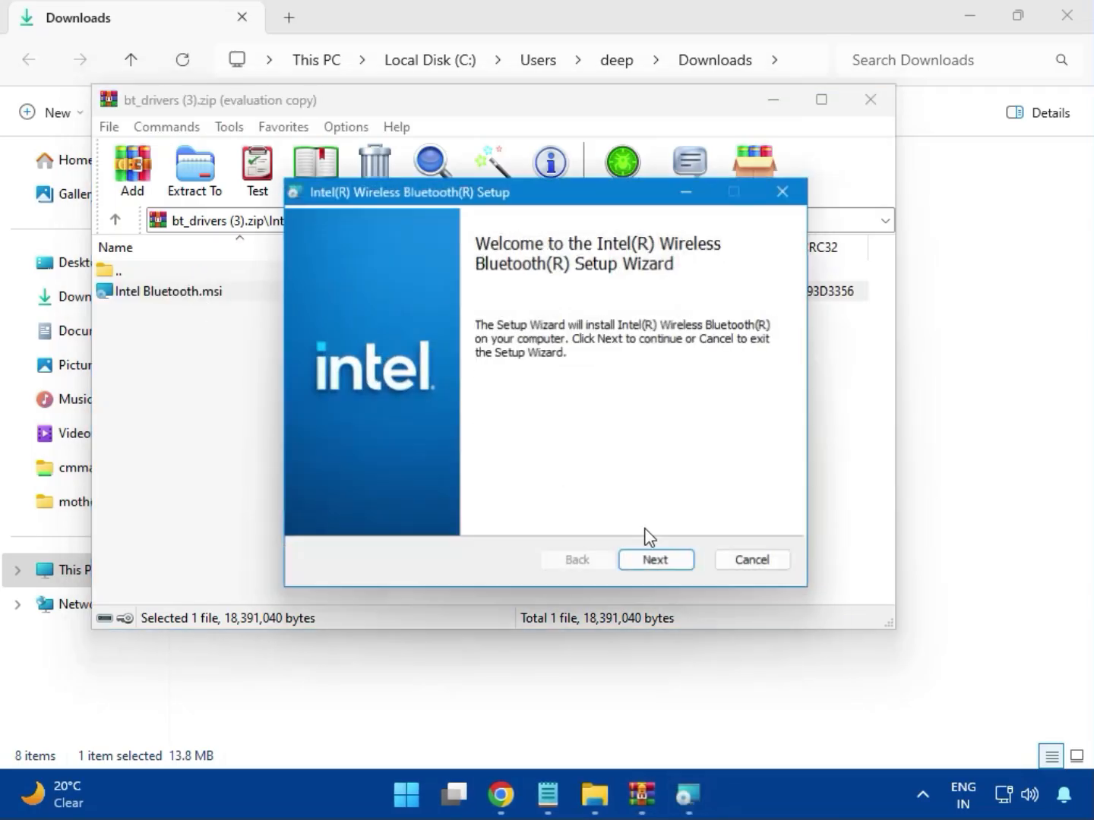
left_click(657, 562)
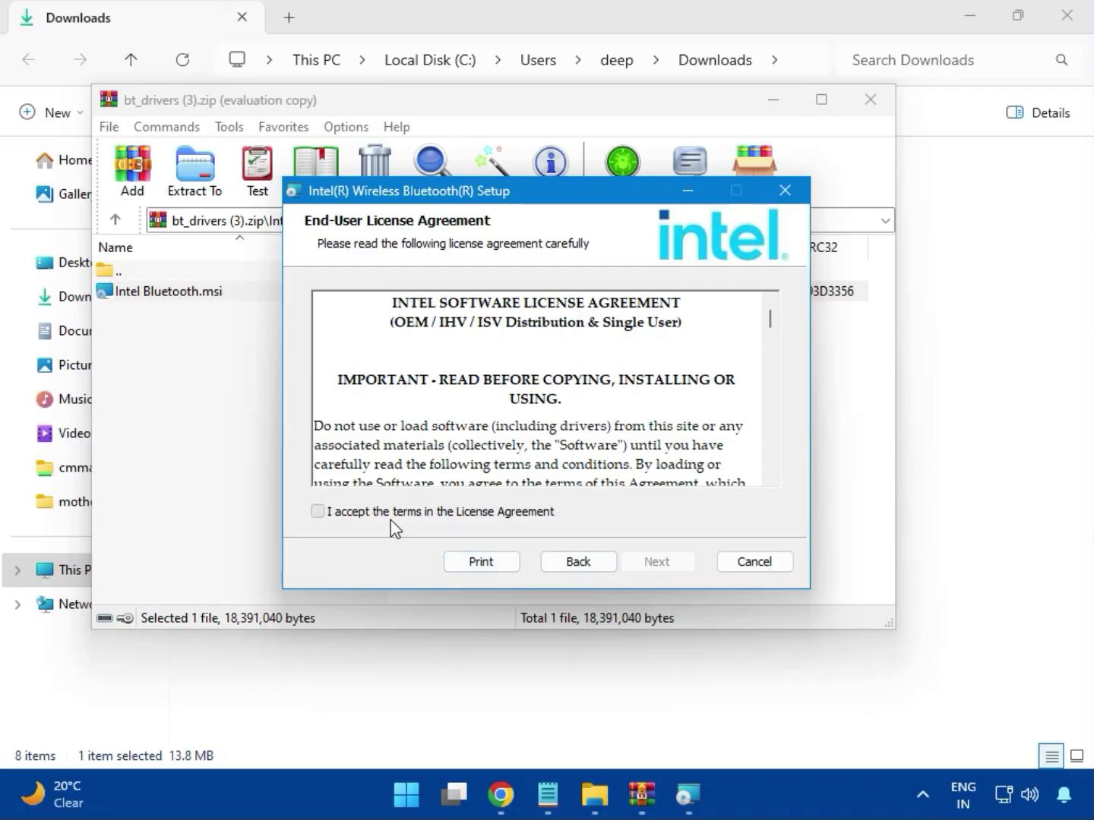
left_click(354, 513)
left_click(650, 561)
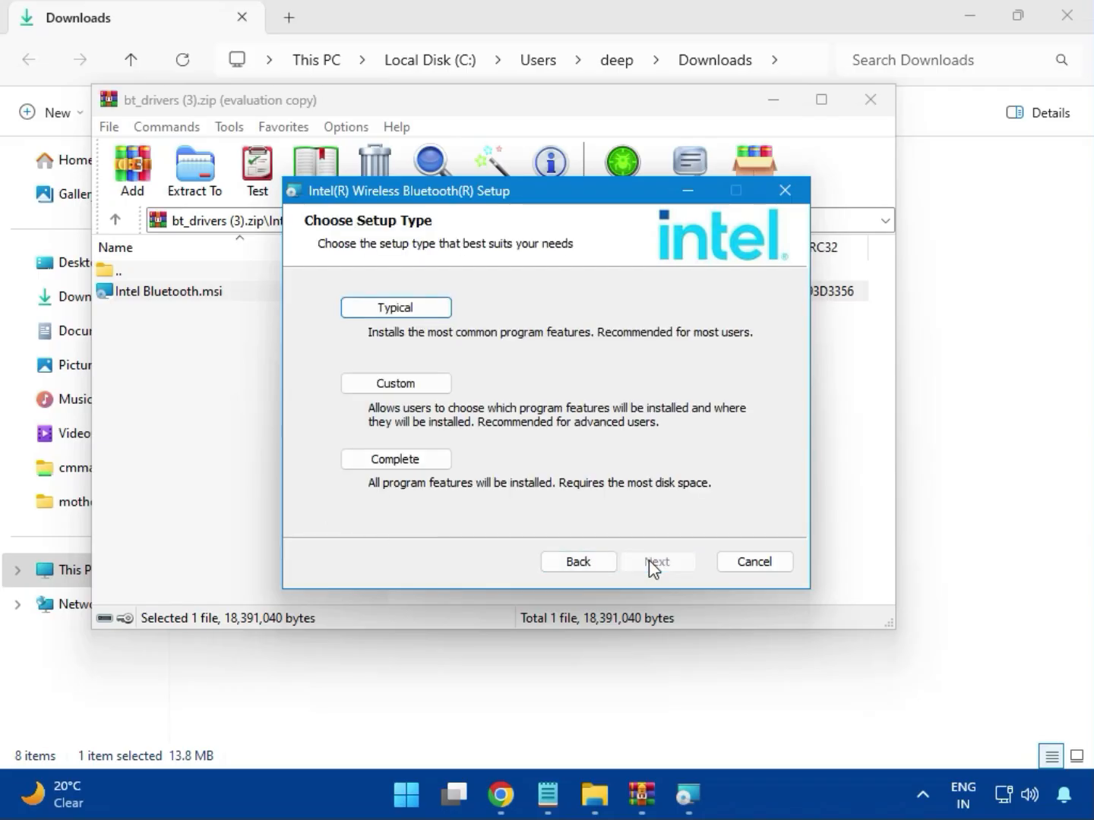
left_click(377, 311)
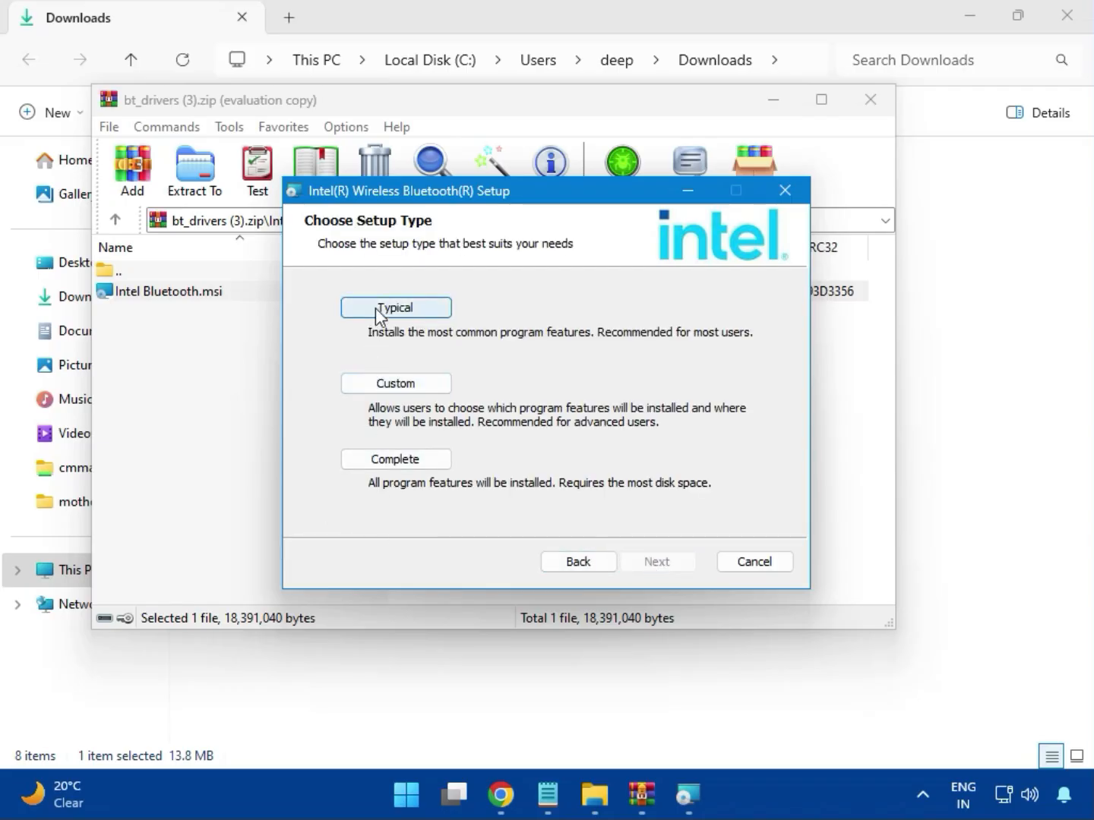
left_click(628, 560)
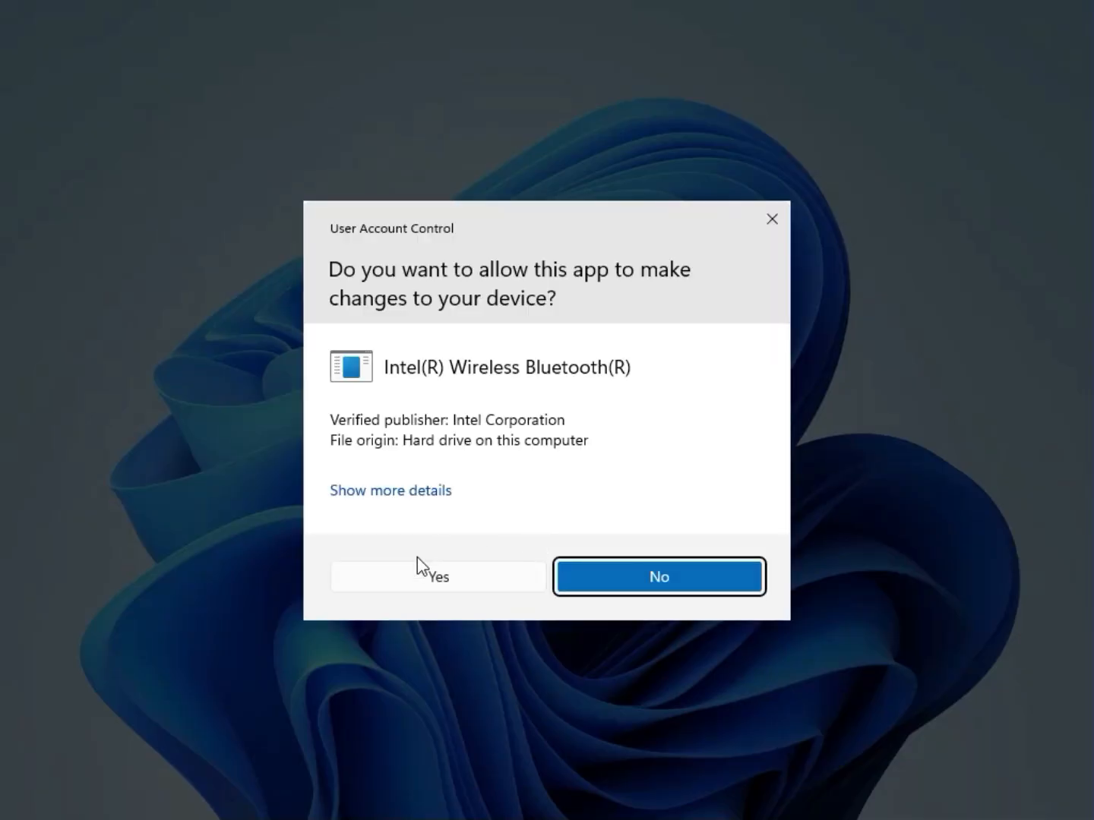
left_click(420, 576)
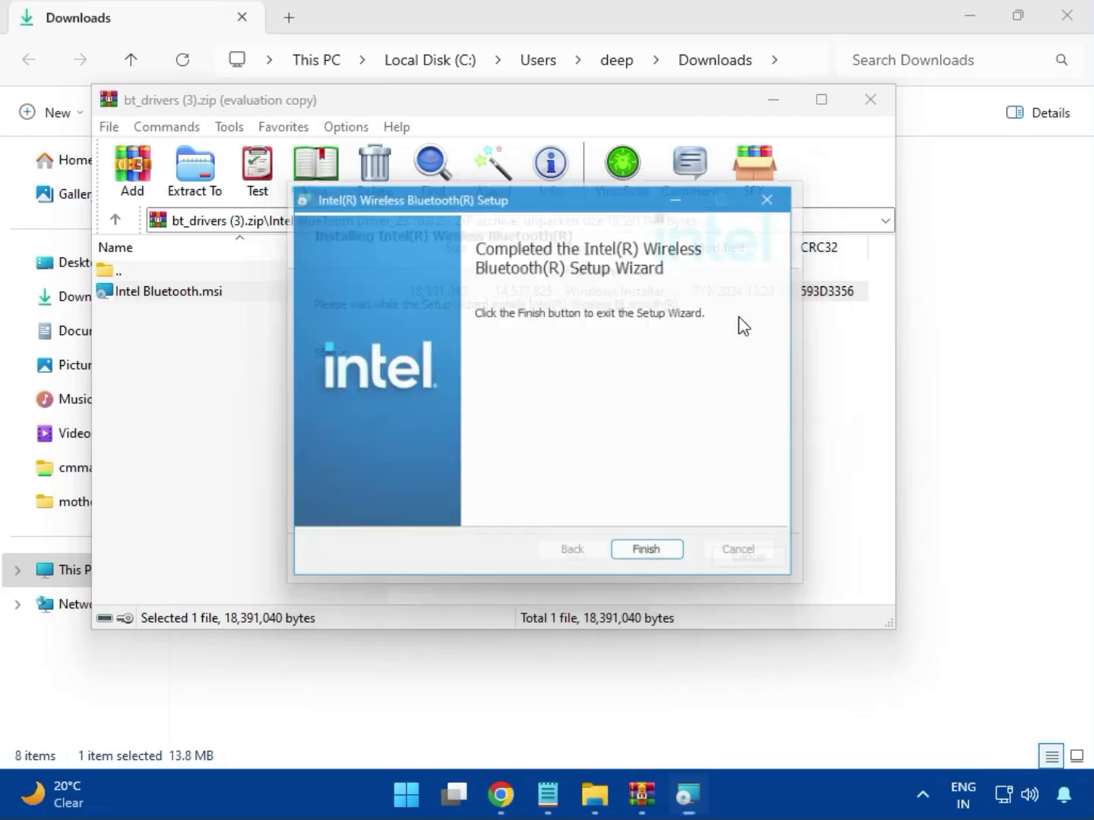
left_click(658, 562)
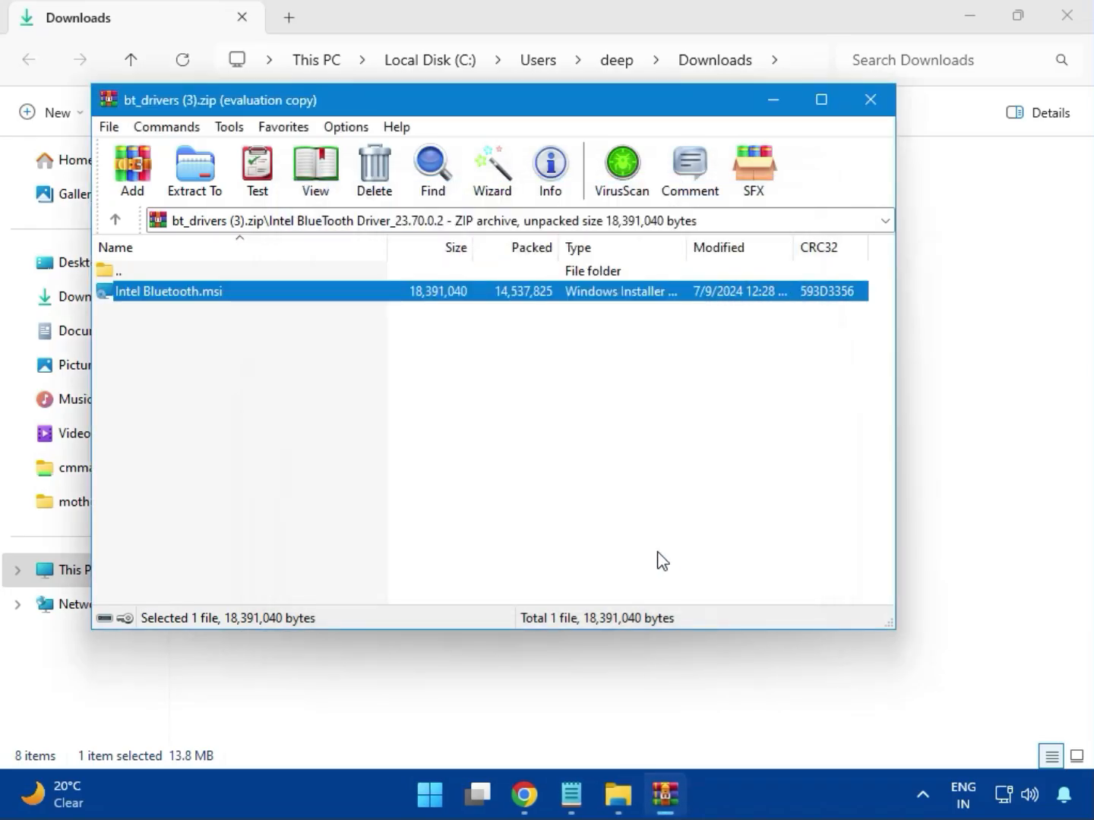
left_click(880, 113)
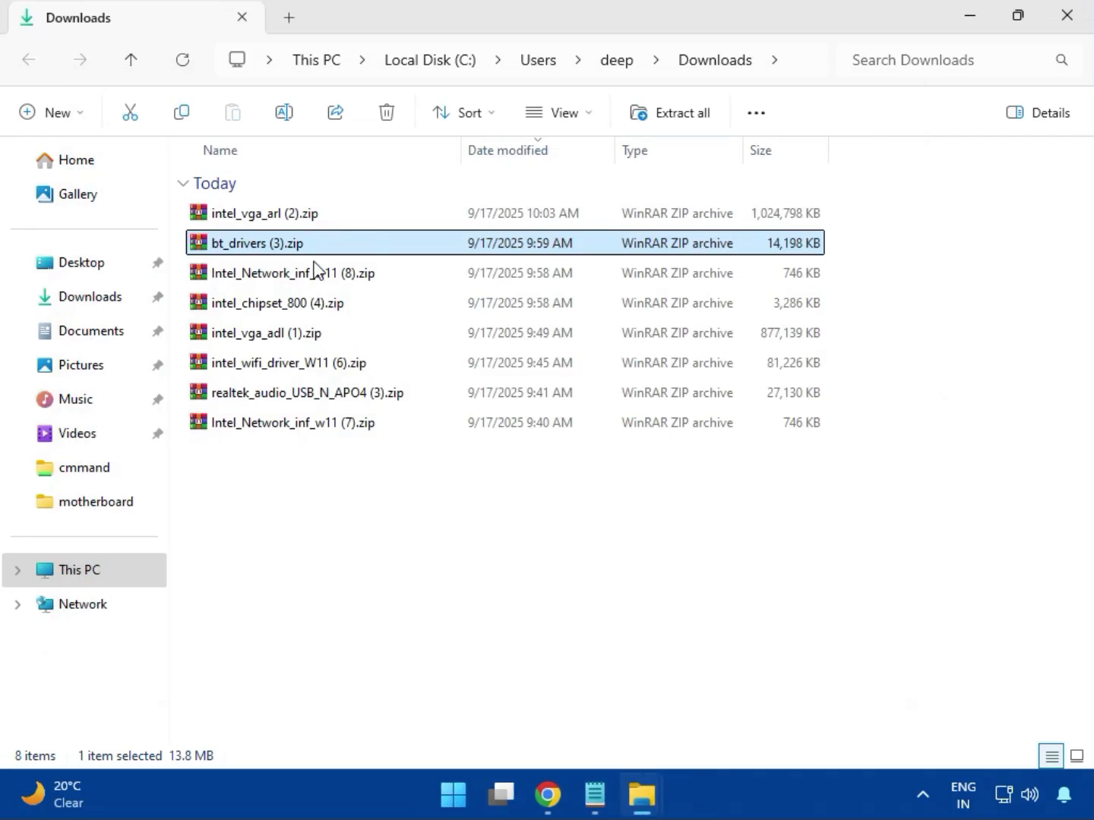
Open Intel_Network_inf_w11 (8).zip from the Downloads folder and enter its W11 folder.
left_click(286, 284)
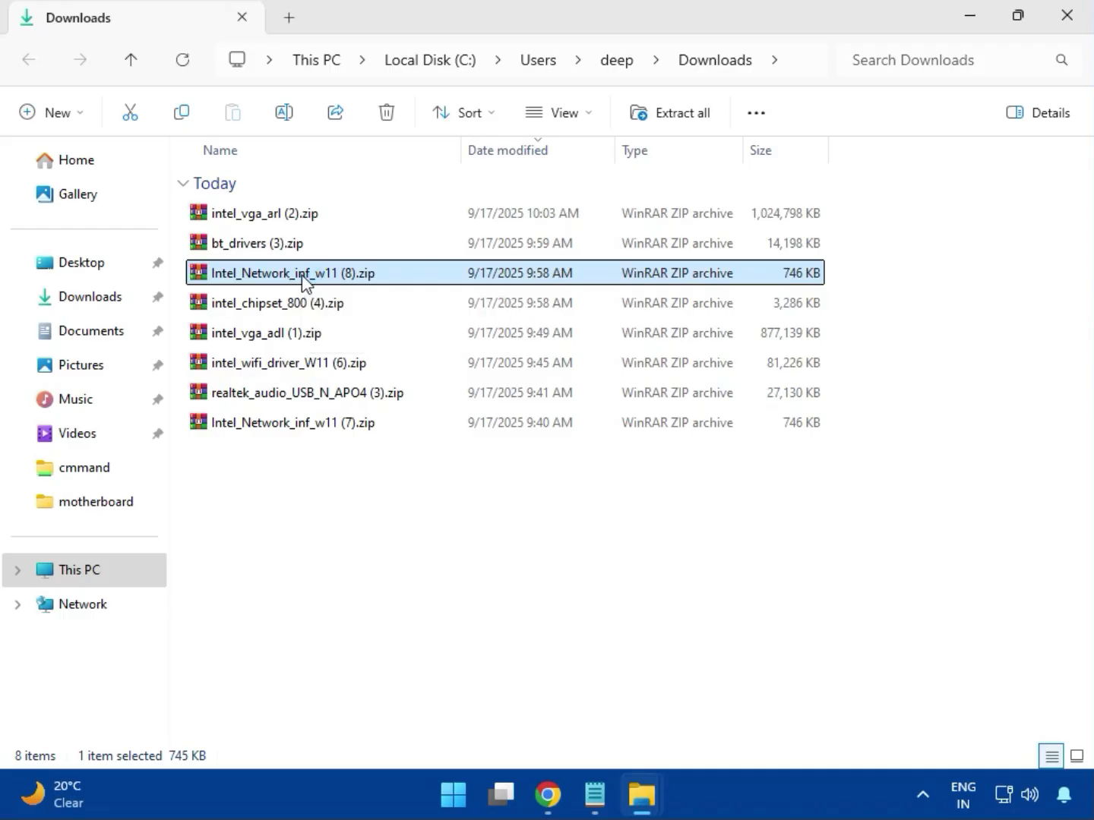
double_click(305, 276)
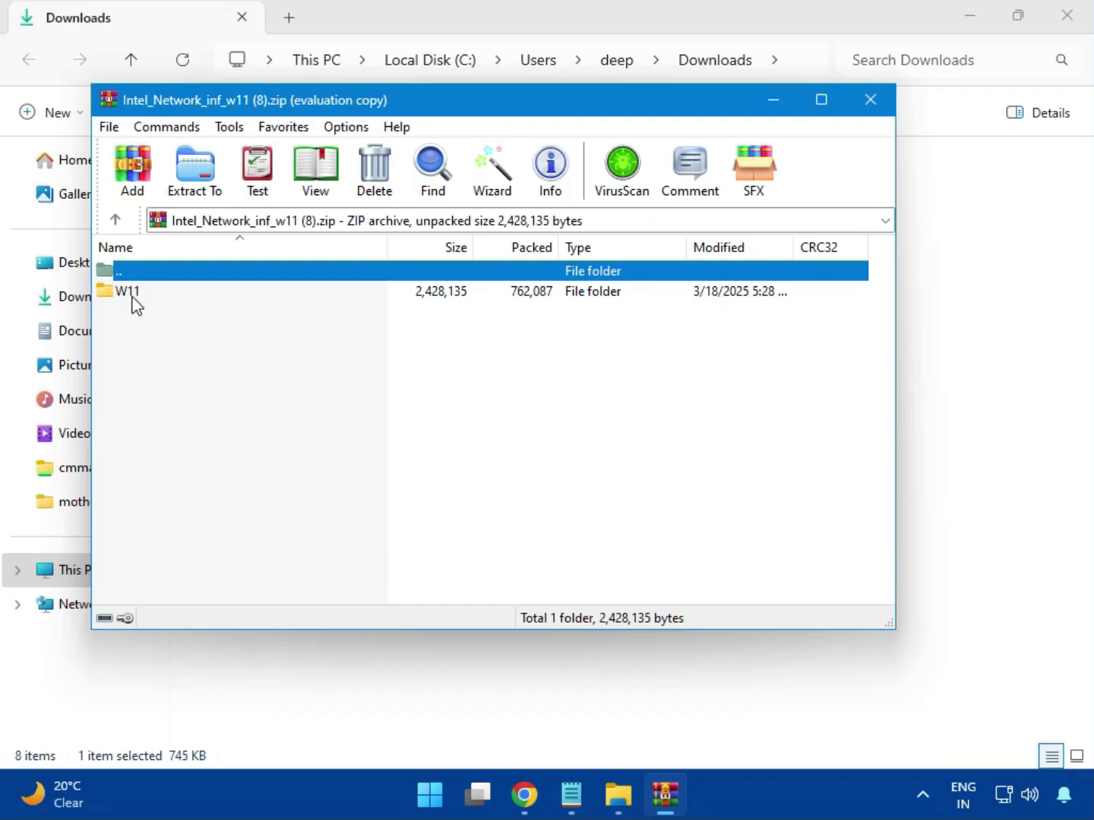
left_click(134, 298)
double_click(135, 298)
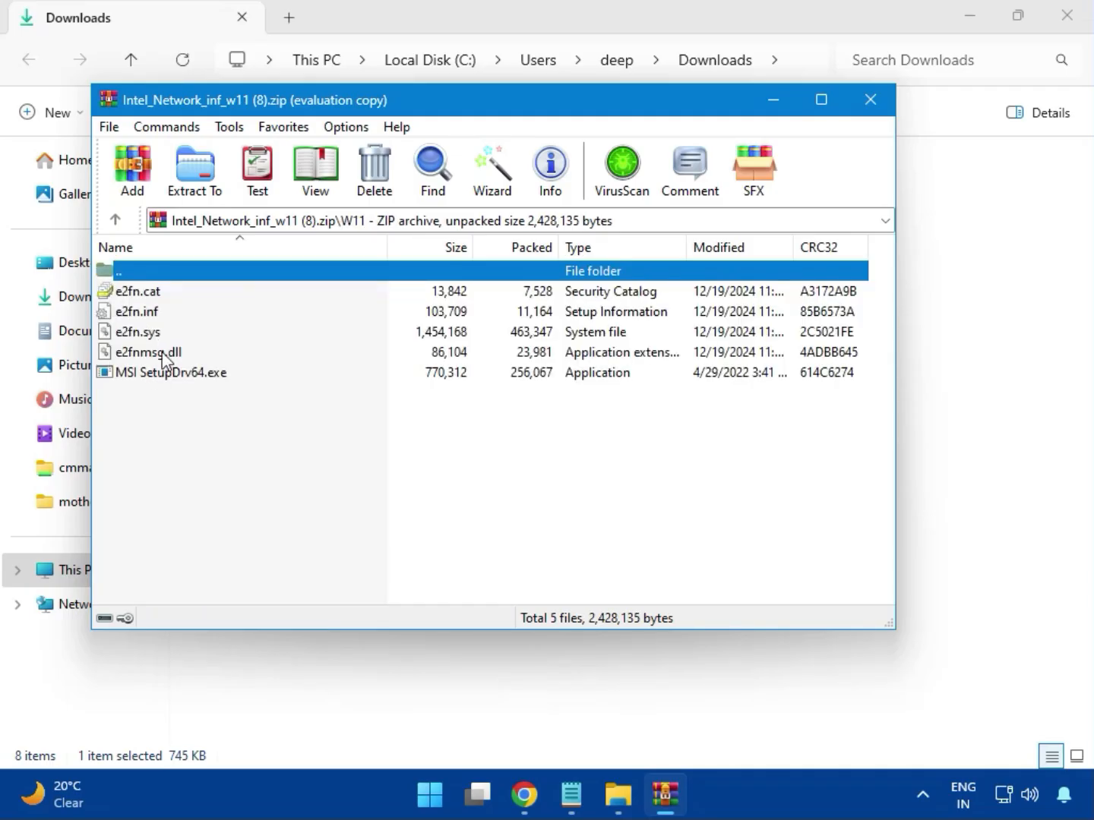
Run MSI SetupDrv64.exe, allow it to make changes to the device, and close the setup window and the archive.
double_click(200, 382)
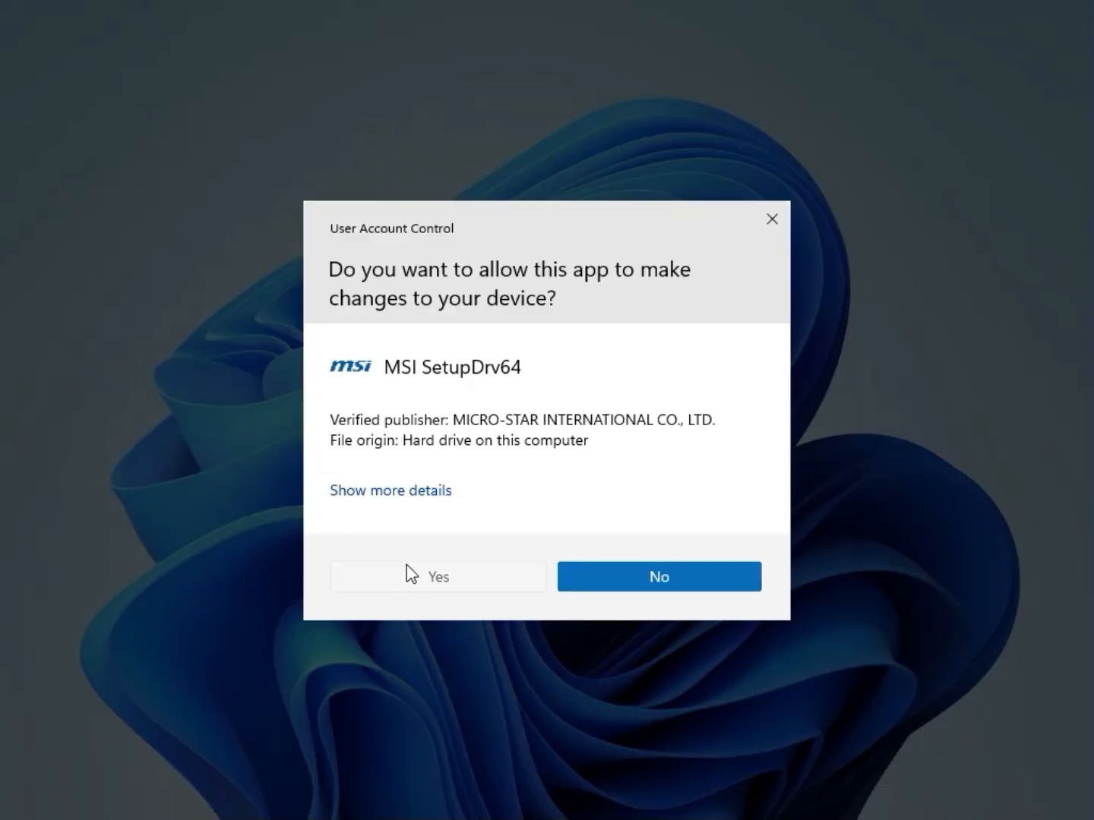
left_click(407, 566)
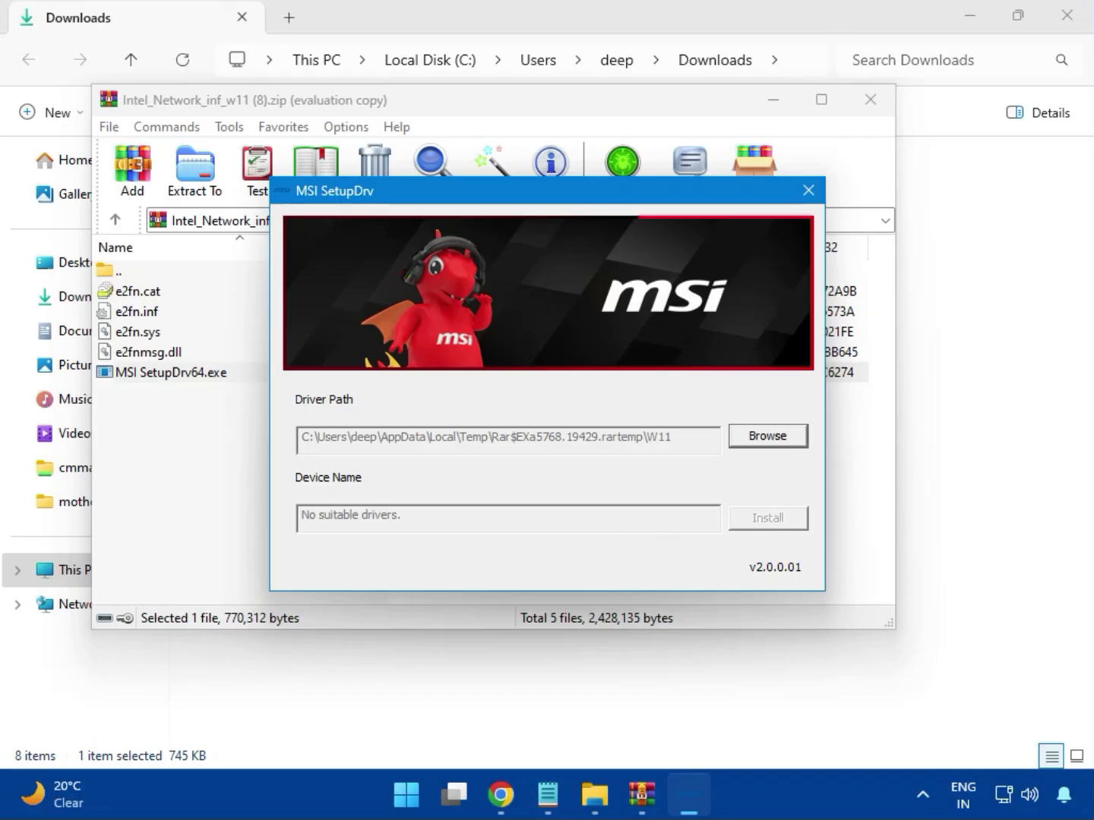
left_click(809, 191)
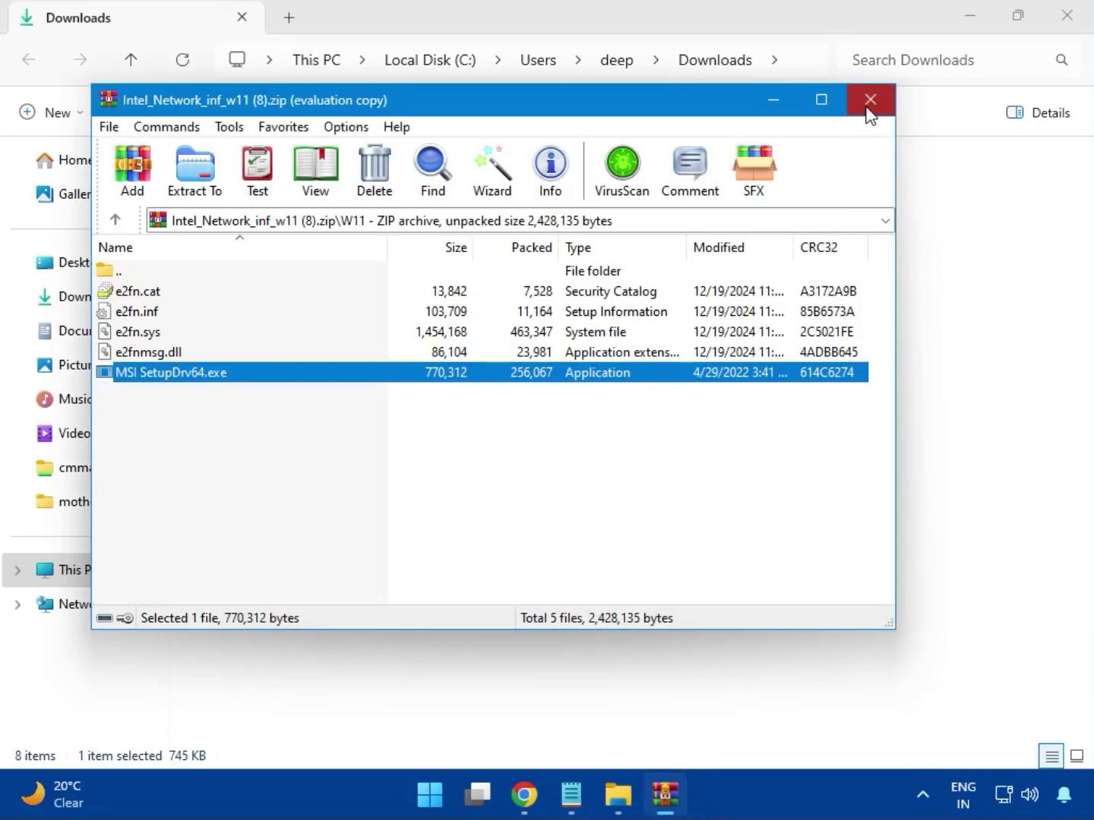
left_click(870, 108)
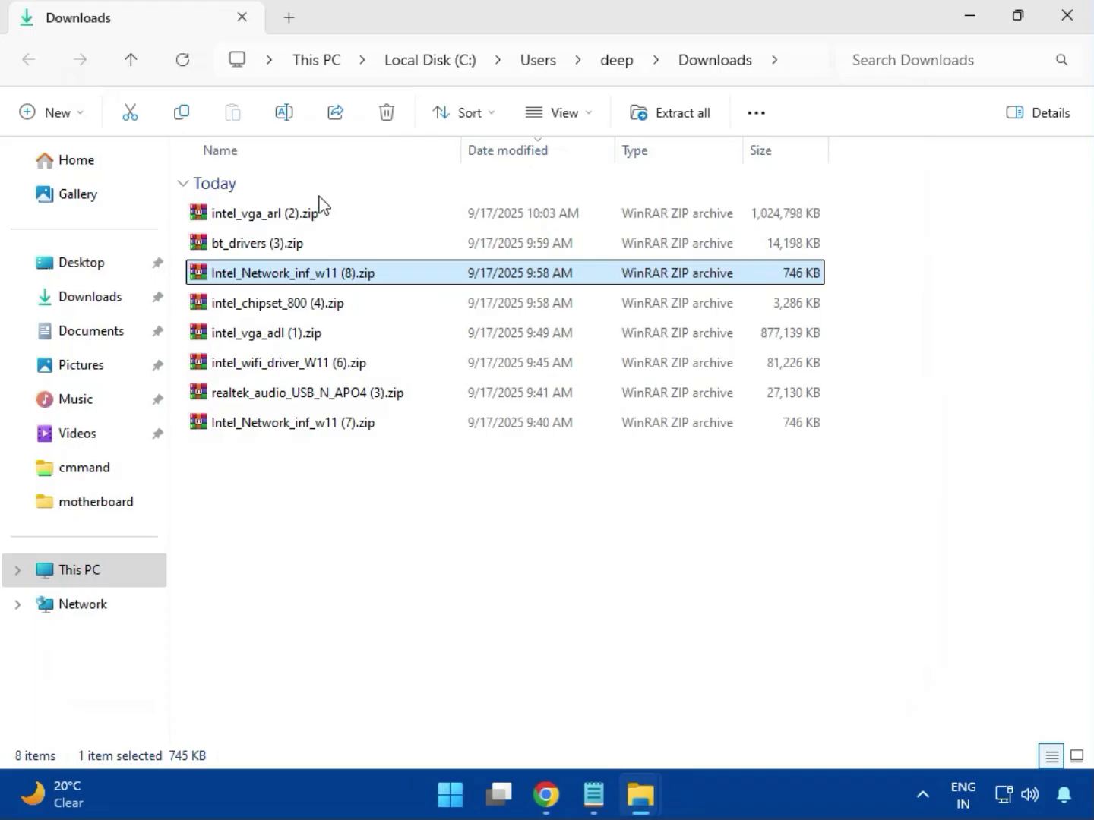
Open intel_chipset_800 (4).zip, dismiss the WinRAR license reminder and enter the Intel Chipset Driver_10.1.20062.8627 folder.
left_click(251, 304)
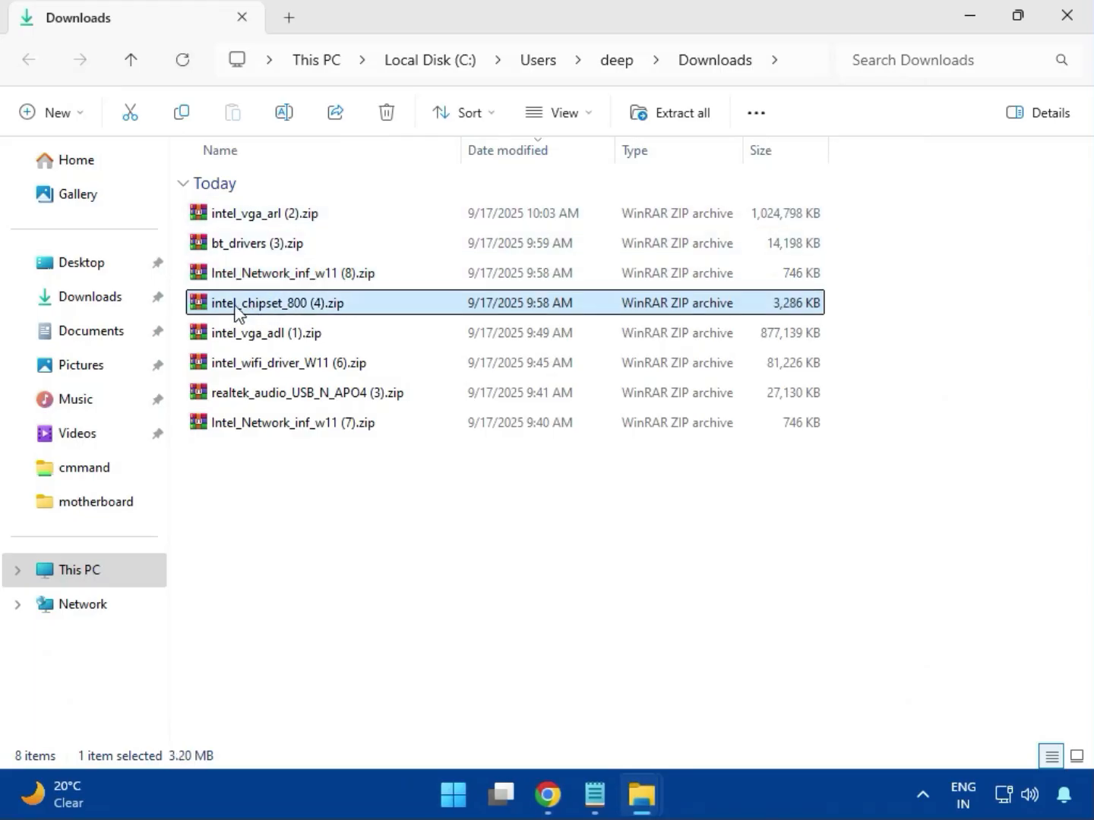
double_click(311, 310)
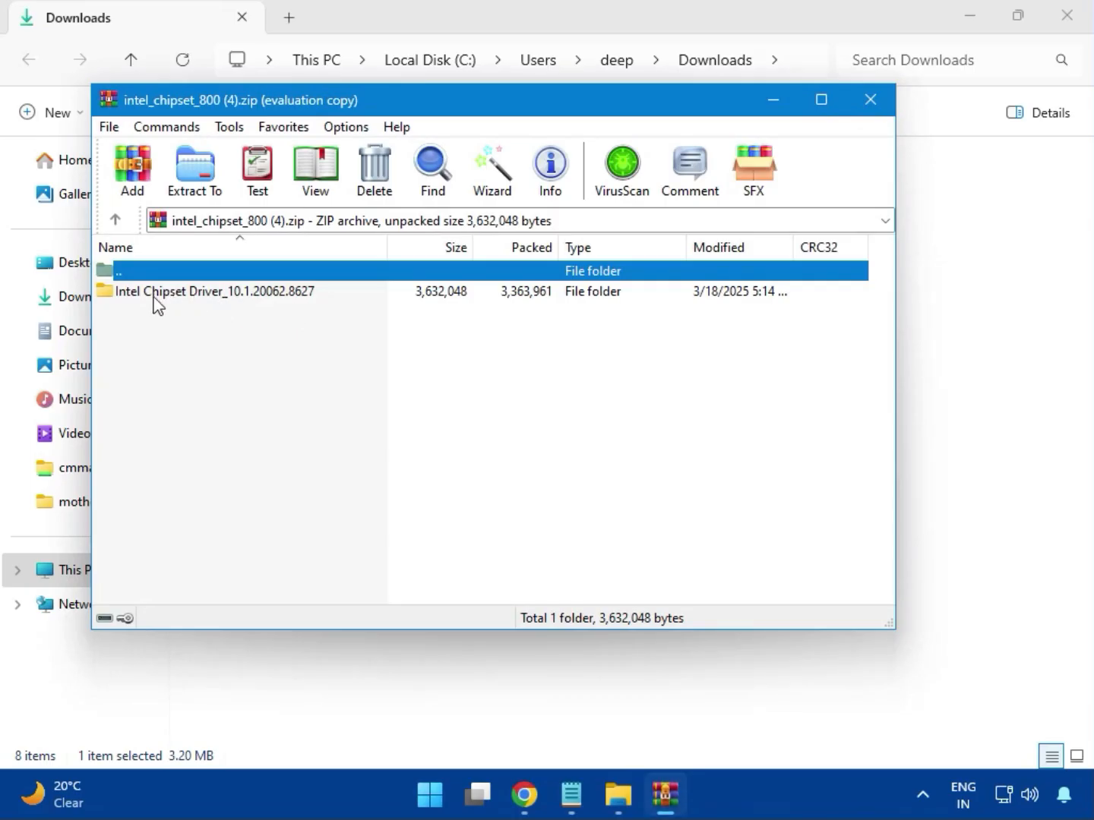
left_click(122, 296)
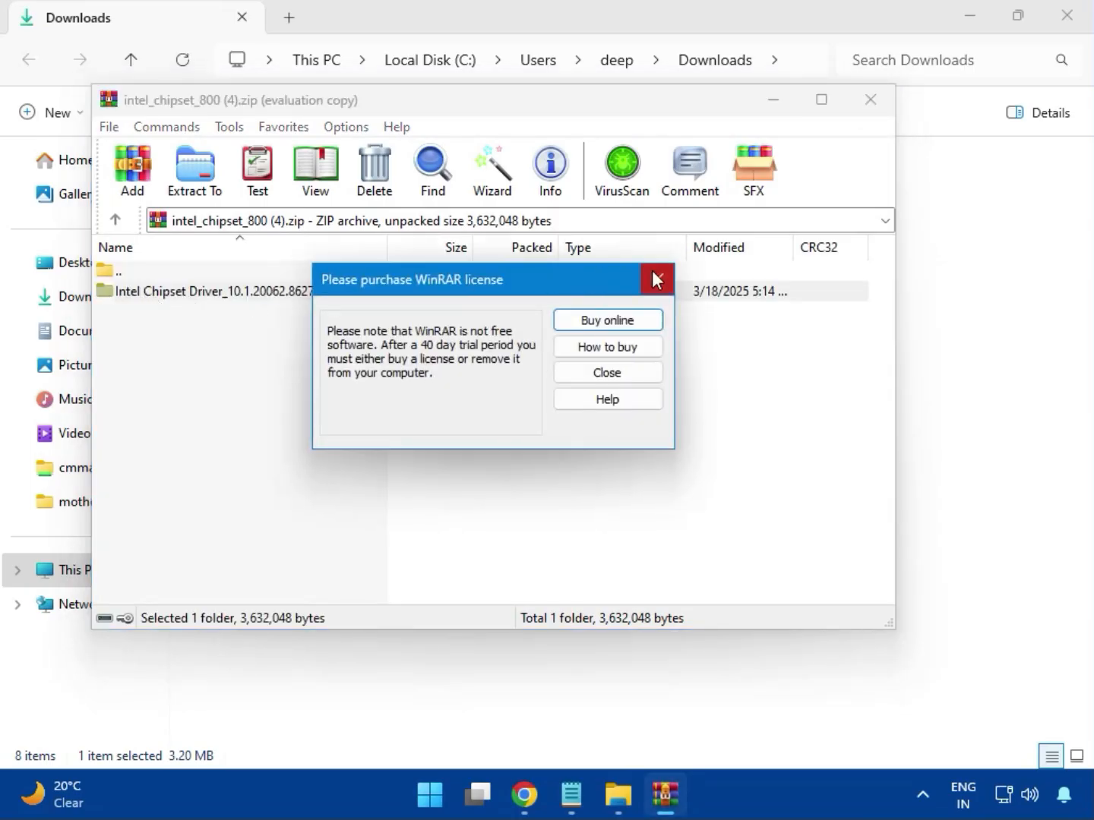
left_click(654, 278)
double_click(267, 297)
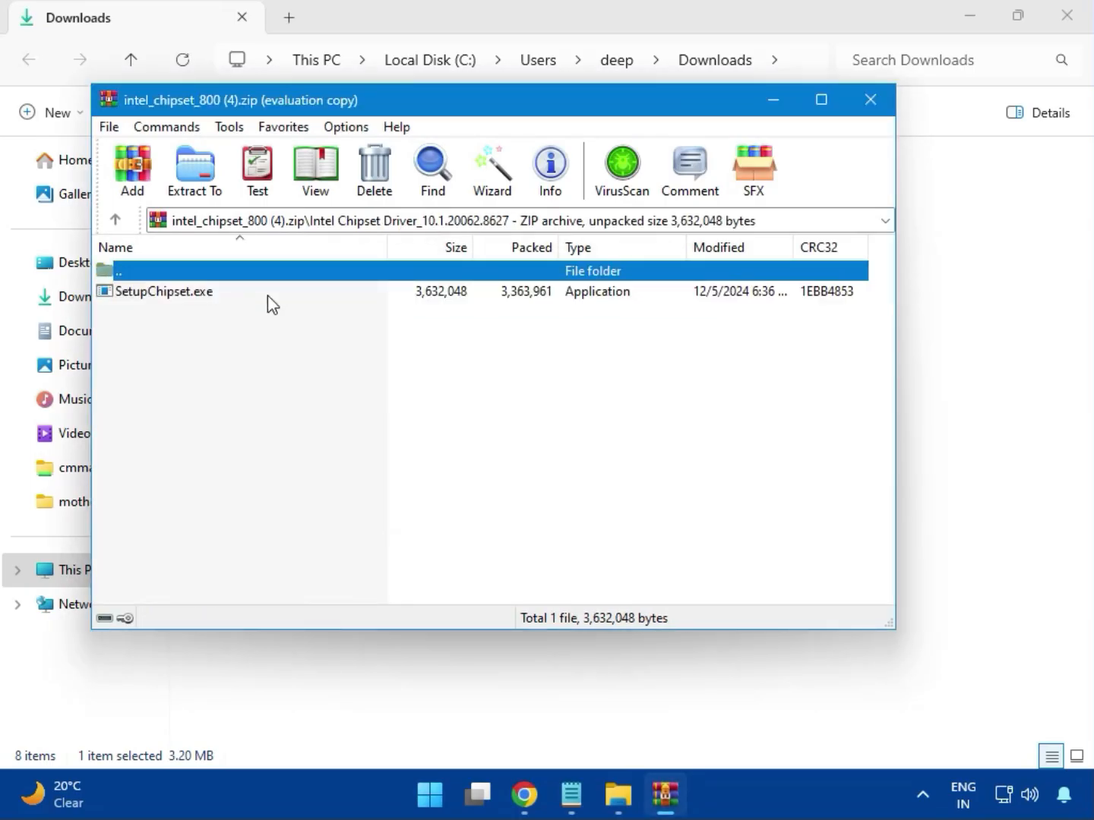
Try to install Intel Chipset Device Software with SetupChipset.exe, accepting the license agreement, and close the setup and the archive.
double_click(174, 295)
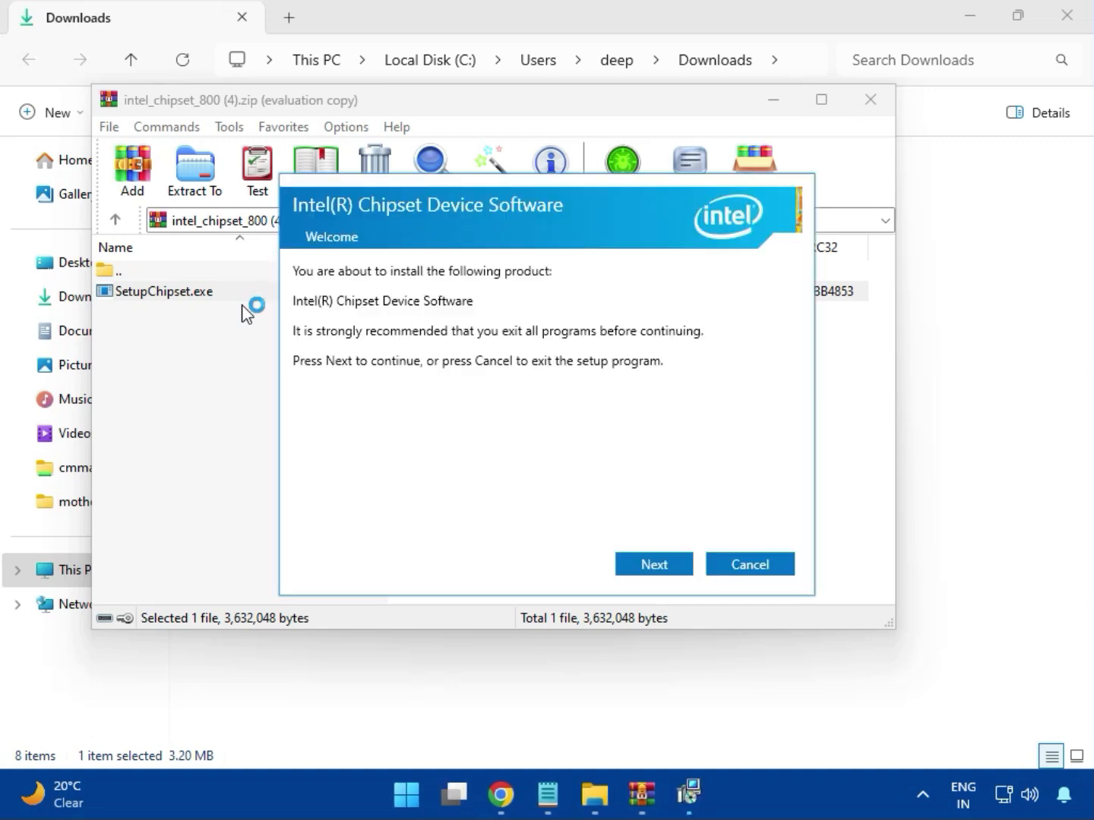
left_click(654, 563)
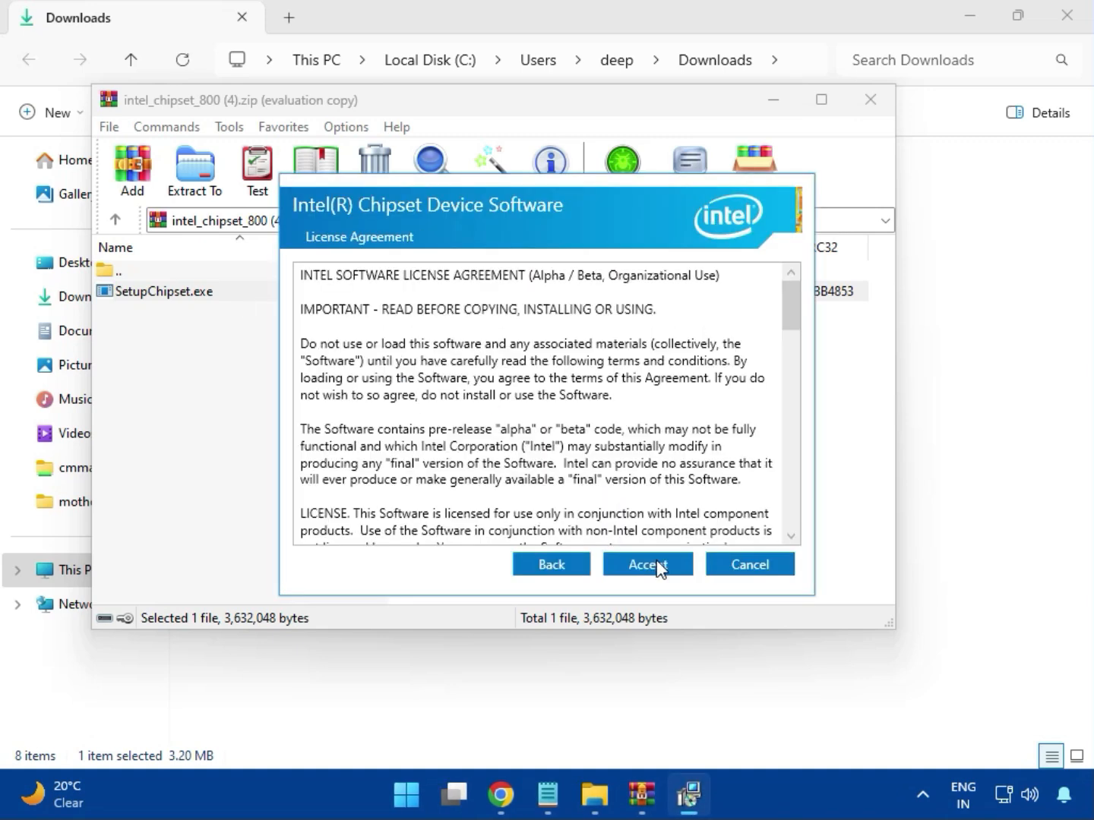
left_click(654, 562)
left_click(651, 563)
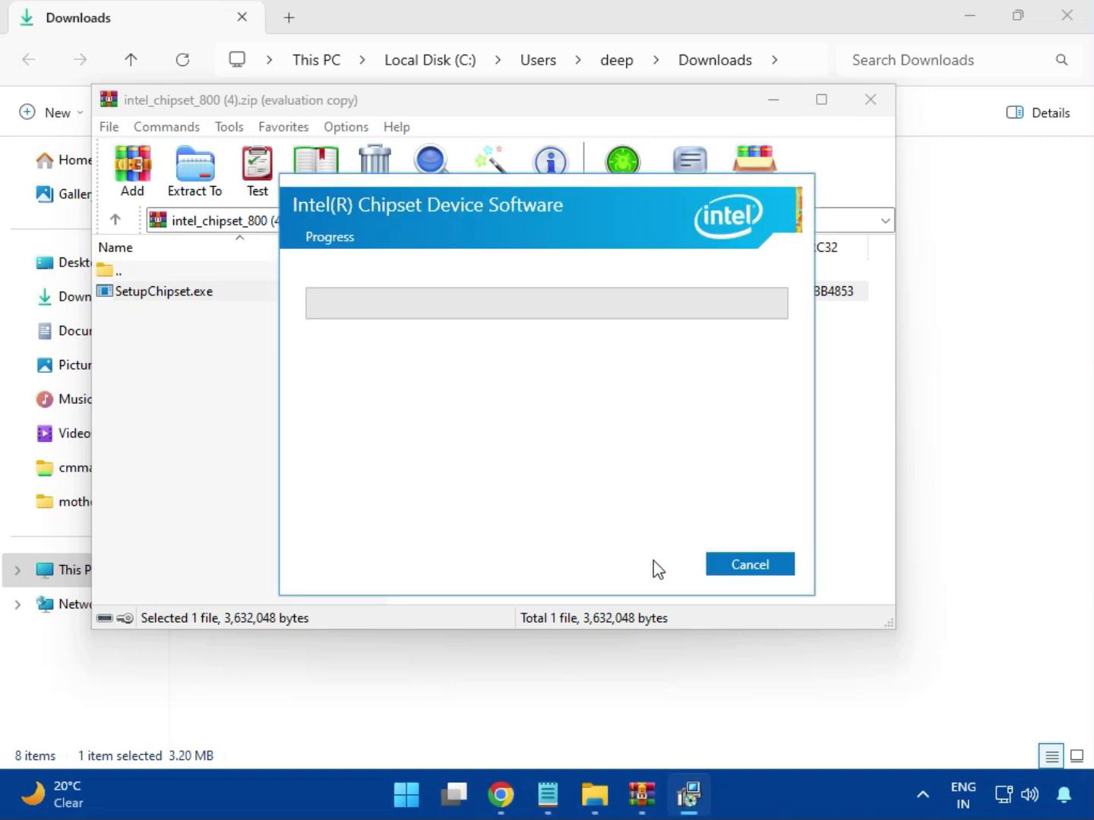
left_click(483, 573)
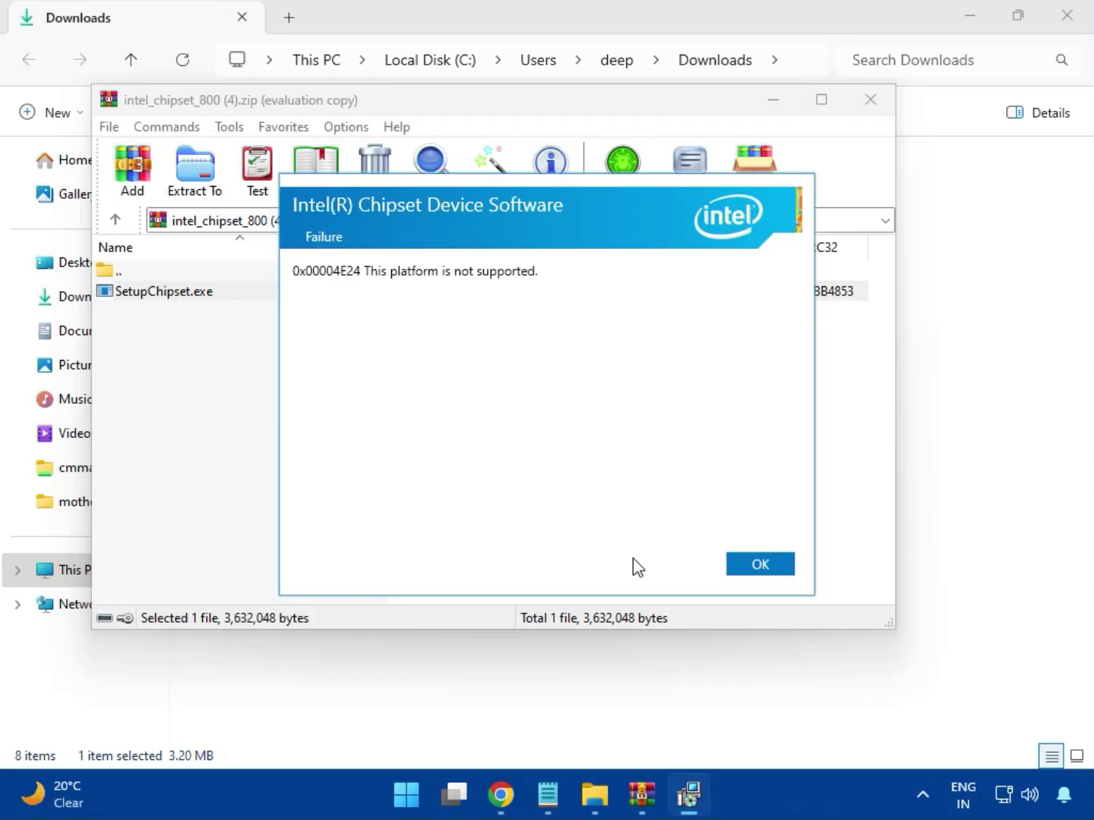
left_click(746, 565)
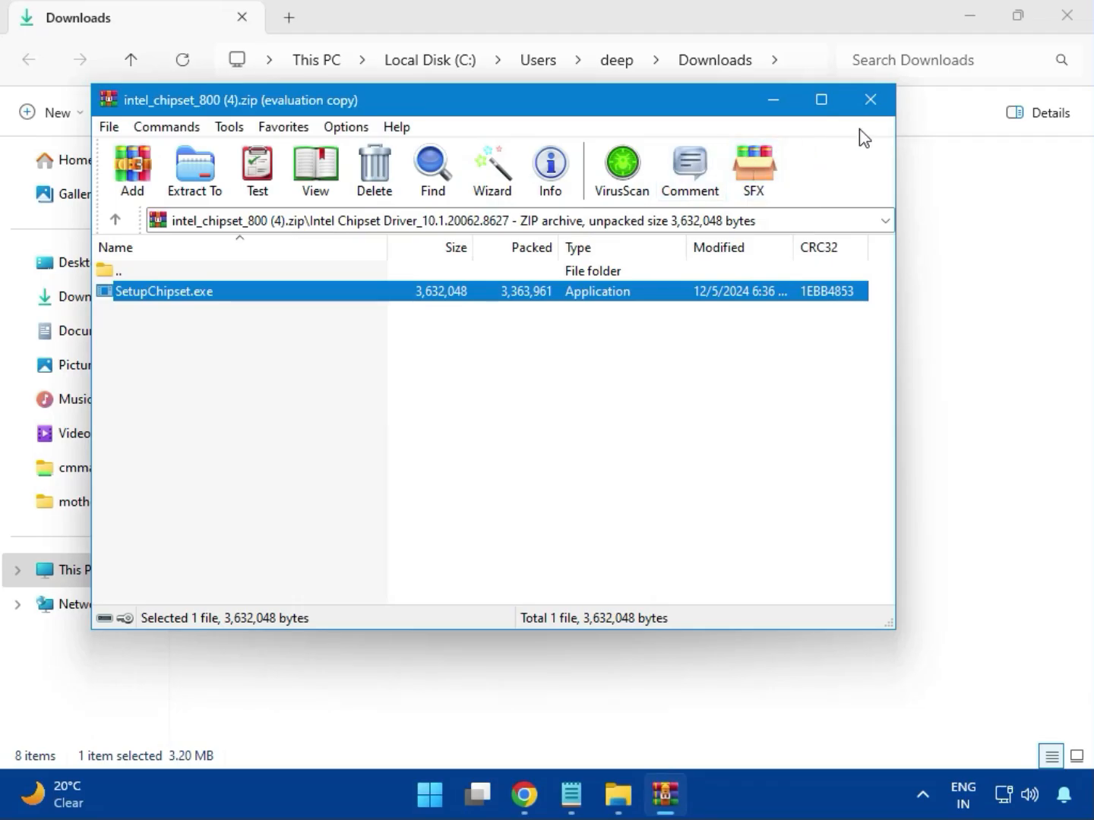
left_click(871, 105)
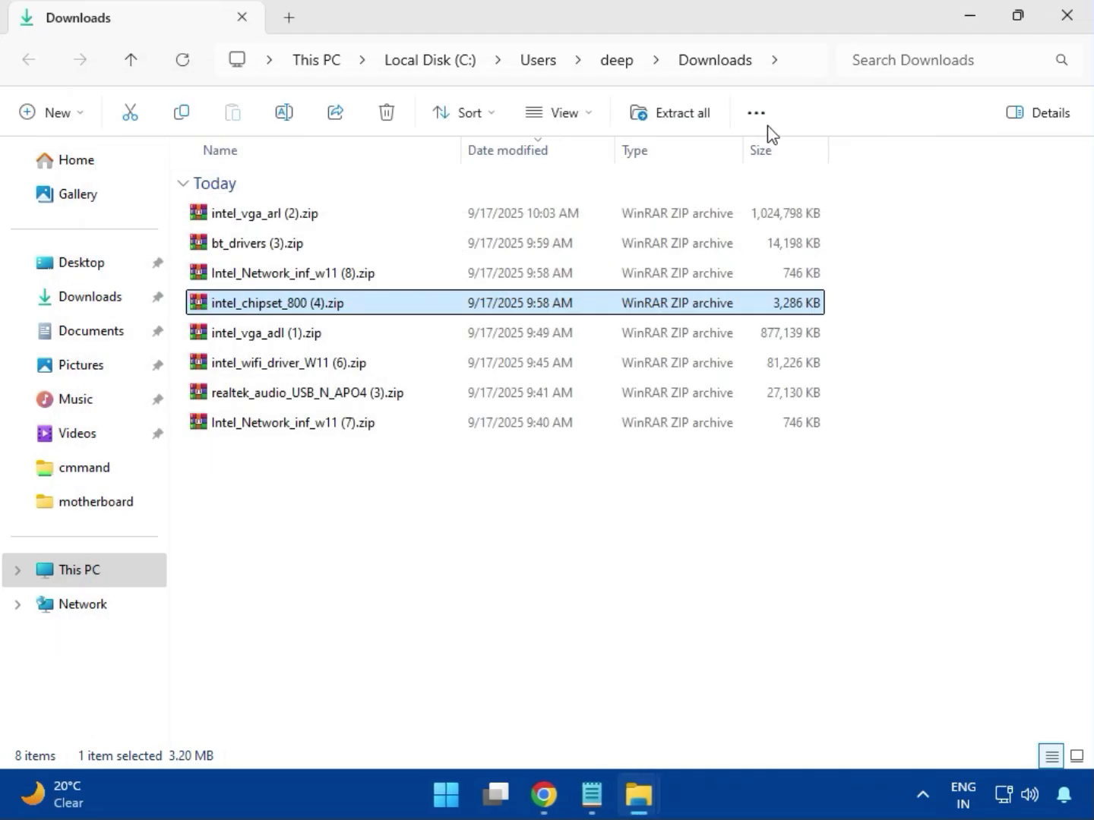
Check the contents of intel_vga_adl (1).zip and close the archive.
left_click(280, 340)
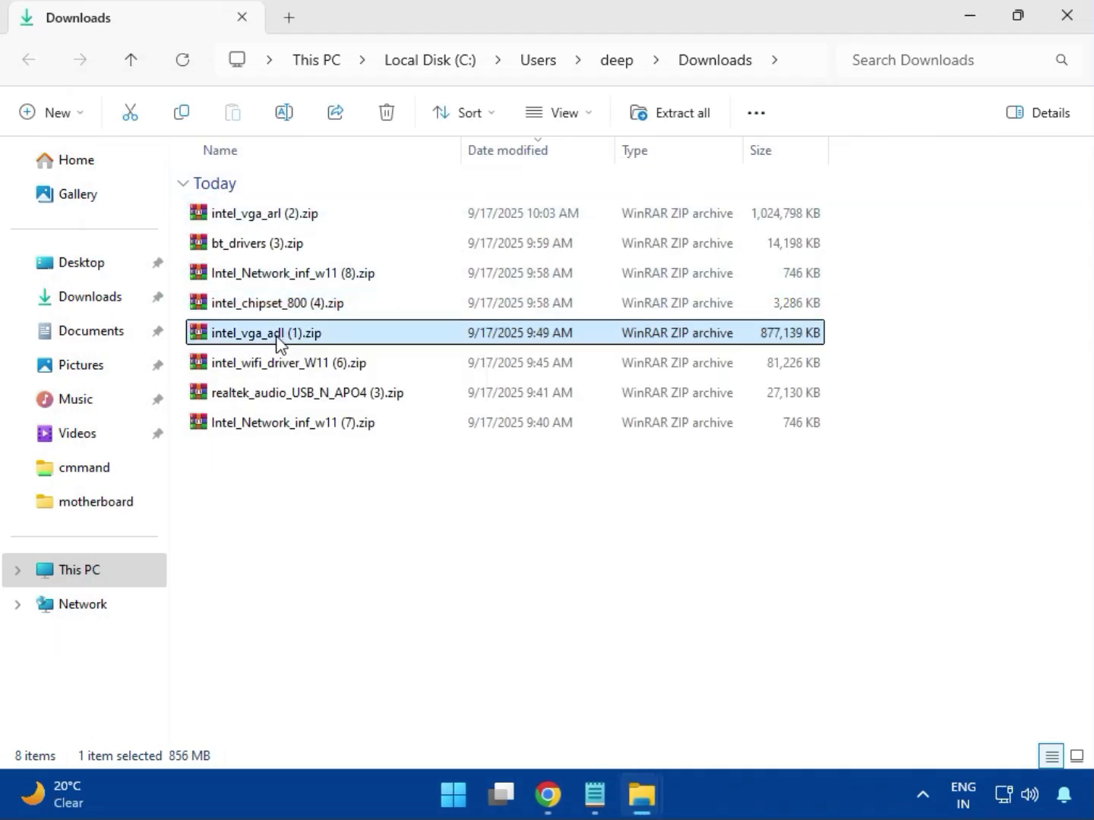
double_click(262, 334)
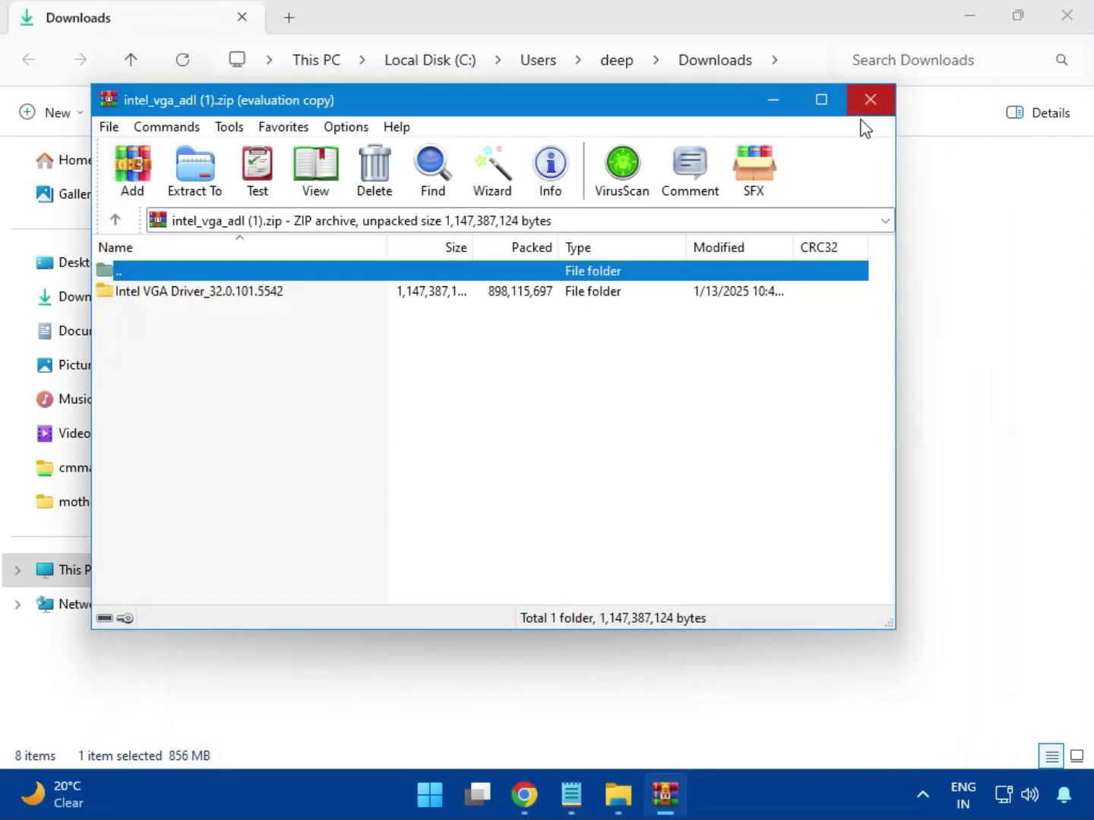
left_click(869, 100)
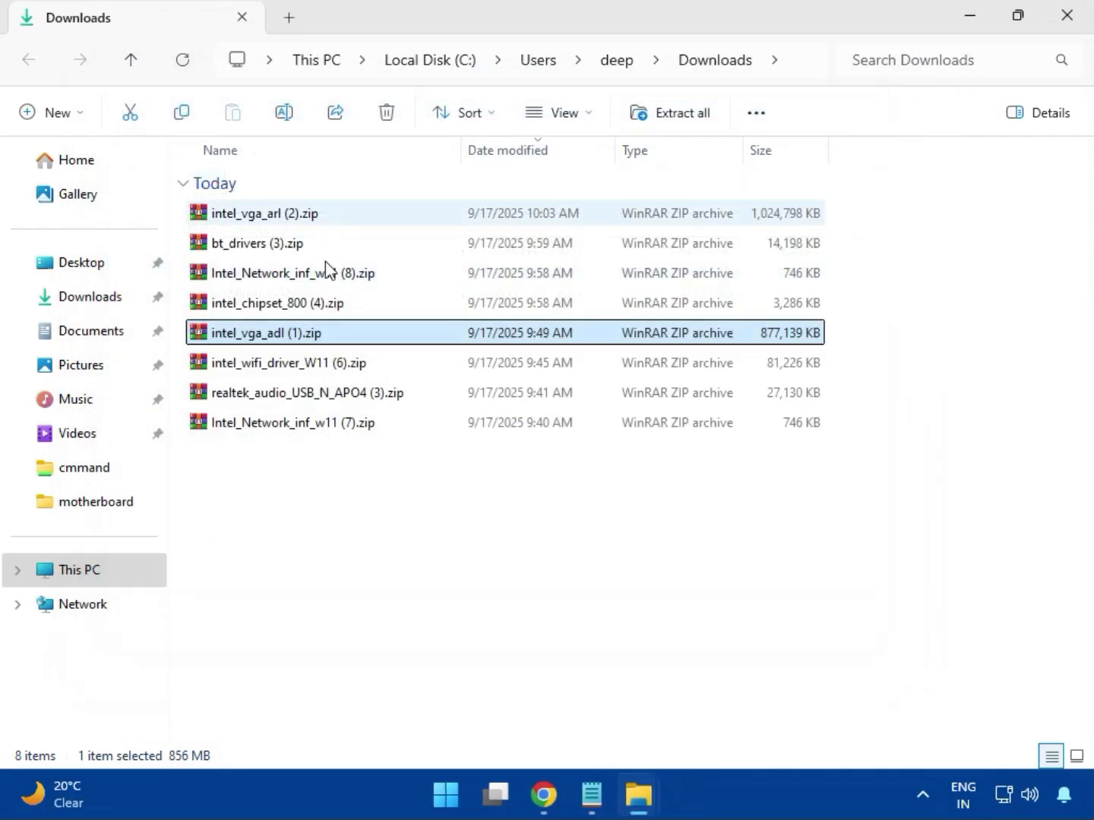
Open intel_wifi_driver_W11 (6).zip, dismiss the WinRAR license reminder and enter the Intel WIFI Driver_23.40.0.4 folder.
left_click(281, 366)
double_click(280, 370)
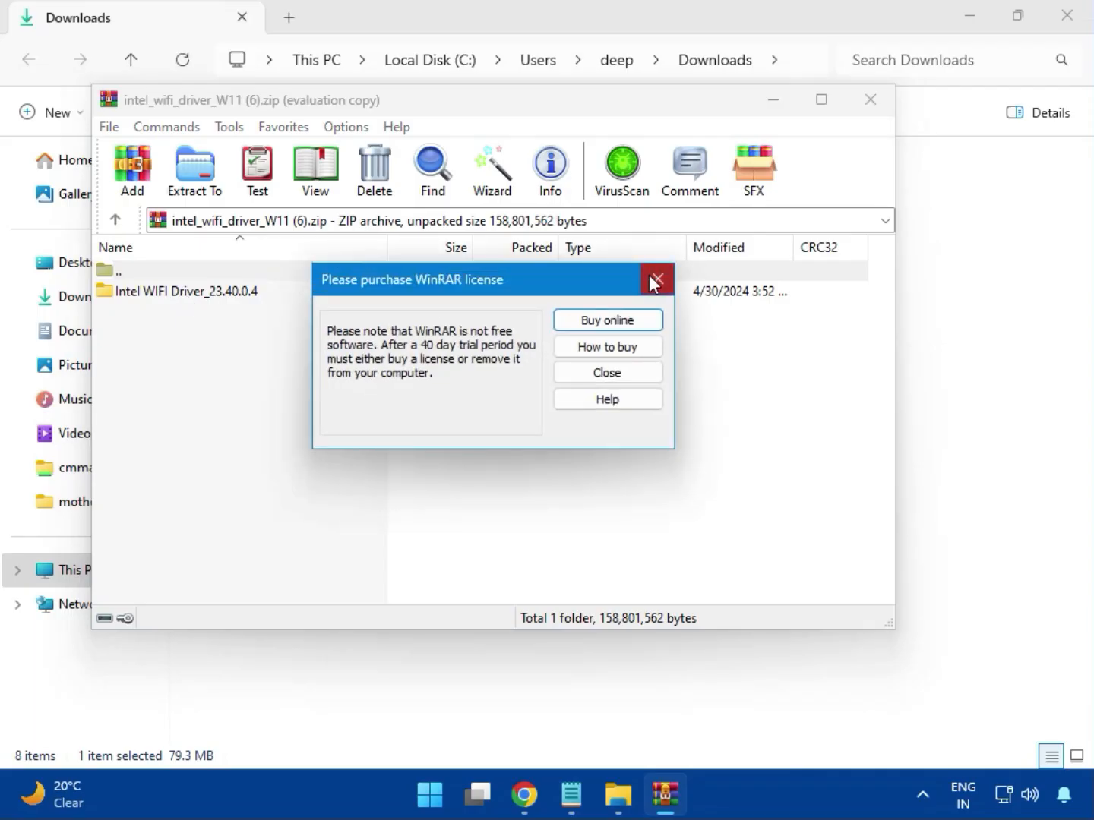
left_click(655, 281)
double_click(177, 292)
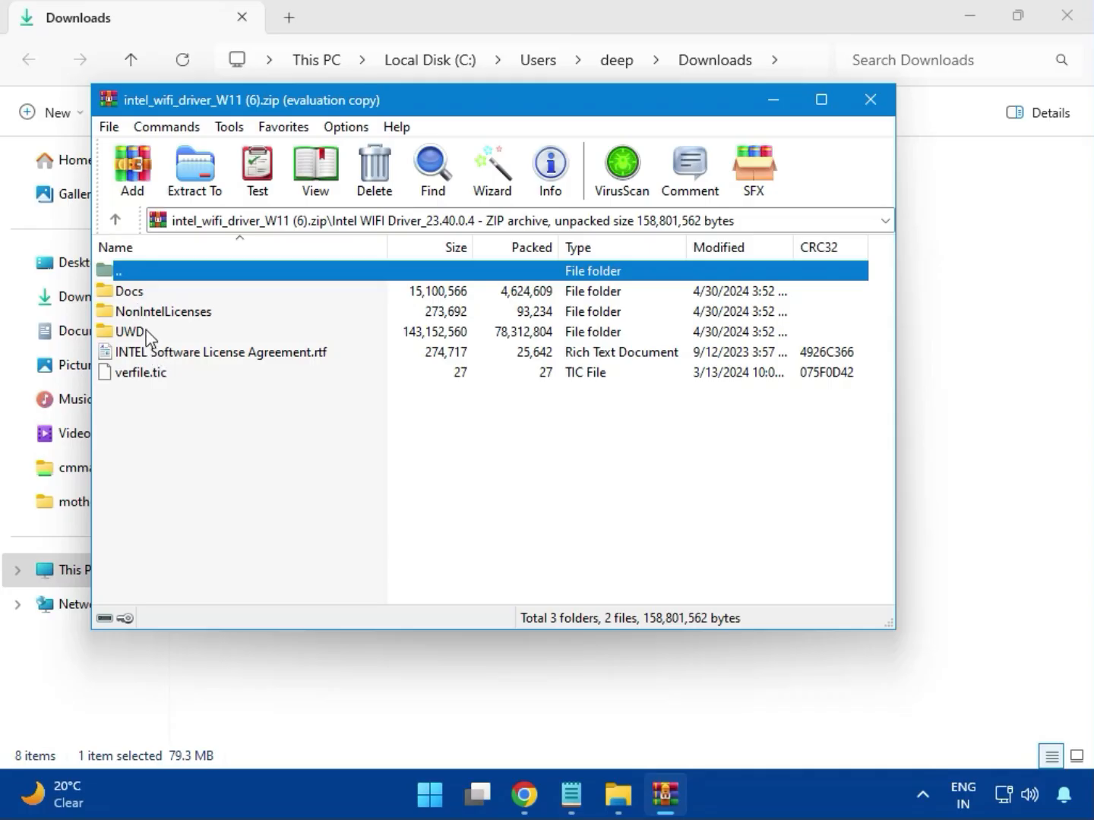
Go into the UWD\Win64 folder, check the contents of its Drivers folder and open the Installer folder.
double_click(148, 332)
left_click(150, 302)
double_click(150, 303)
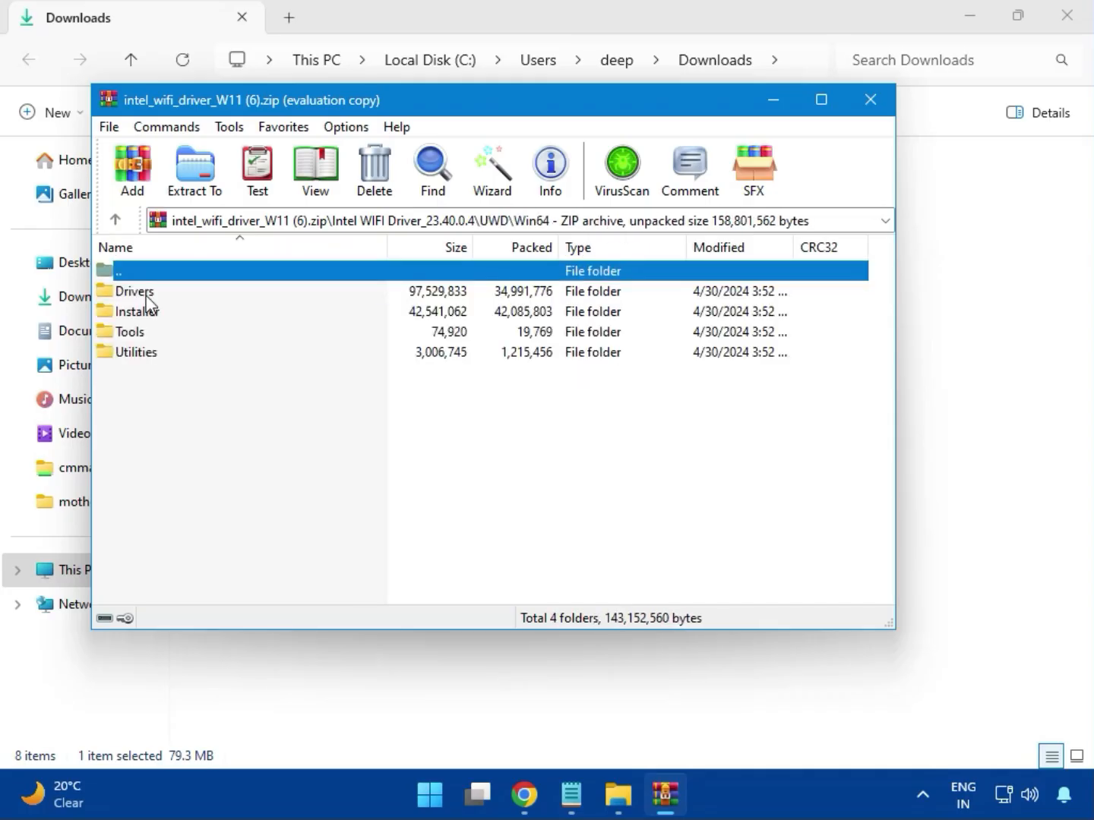
double_click(146, 291)
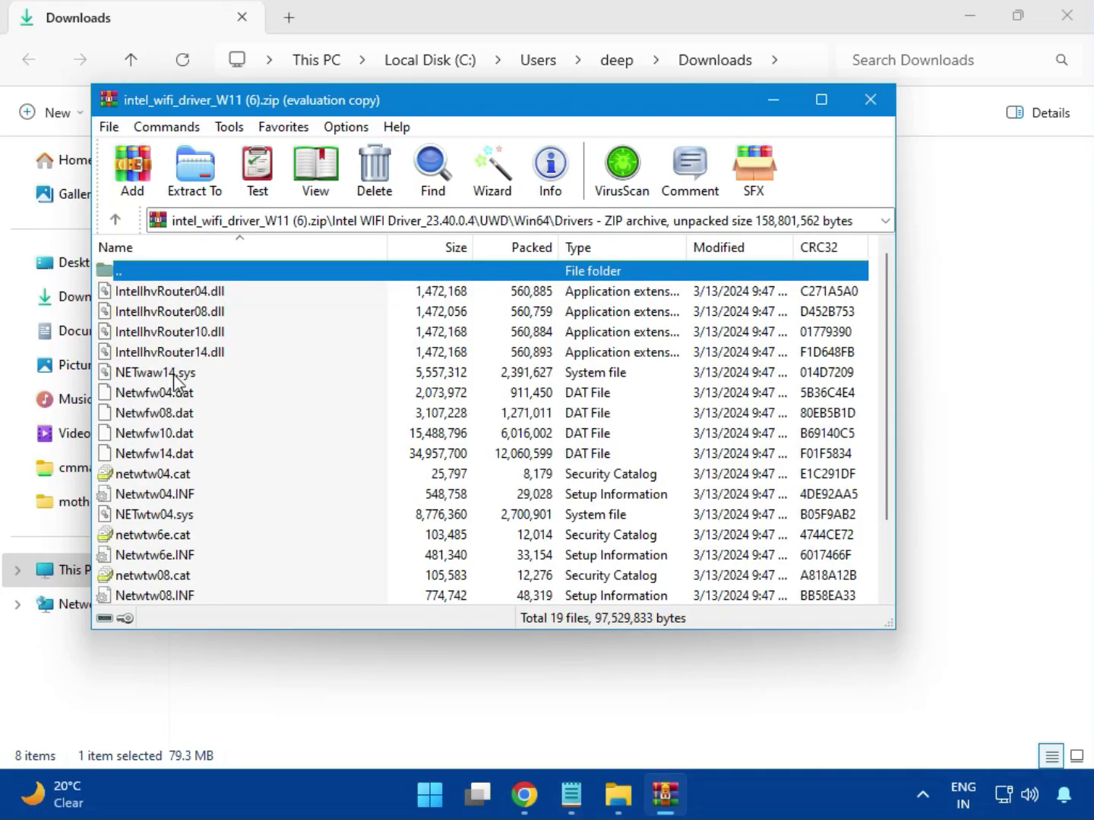
scroll(200, 454, "down", 2)
scroll(191, 507, "up", 2)
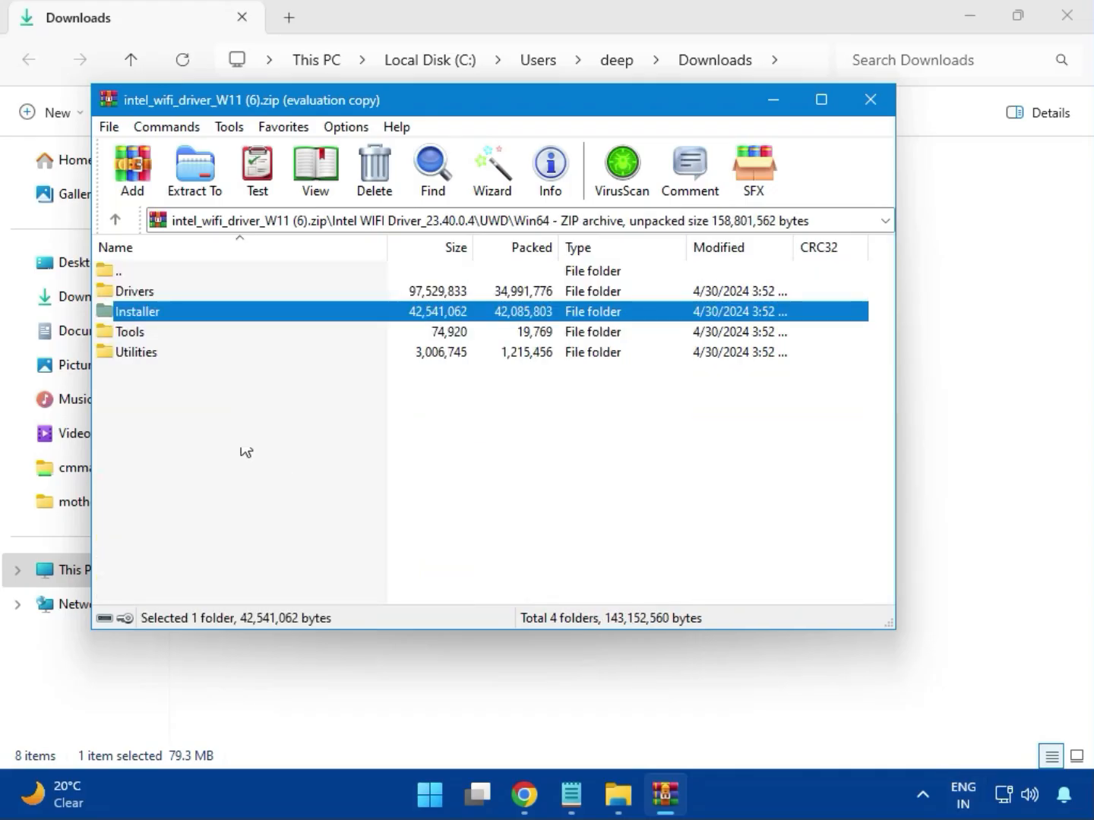
double_click(155, 318)
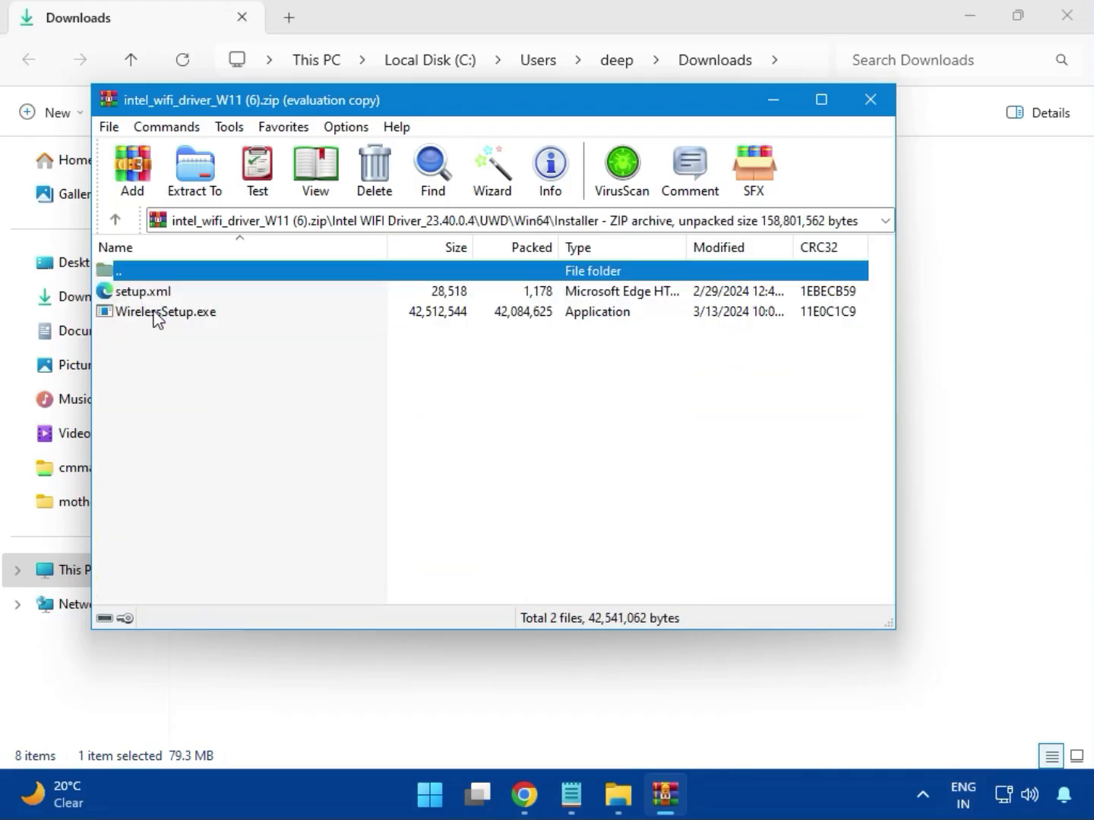
Install Intel PROSet/Wireless Wi-Fi Software with WirelessSetup.exe, accepting the license terms and allowing device changes, and close the installer and the archive.
double_click(151, 319)
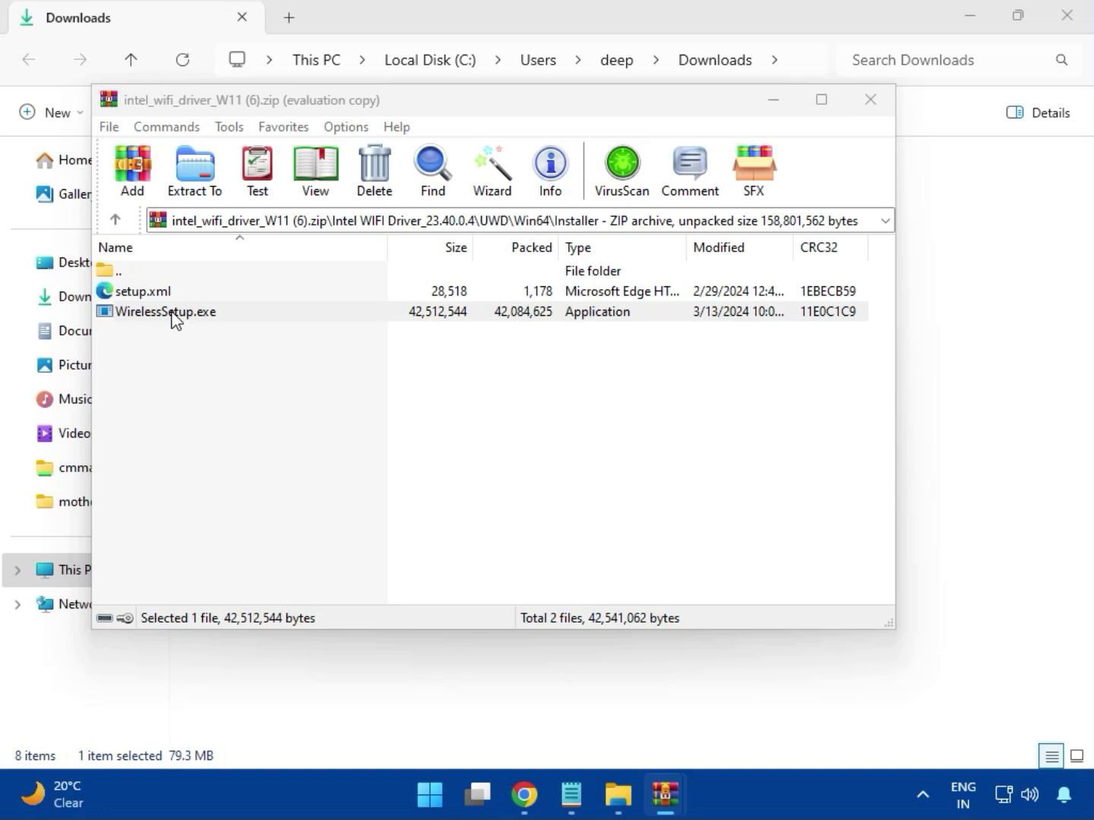
double_click(175, 316)
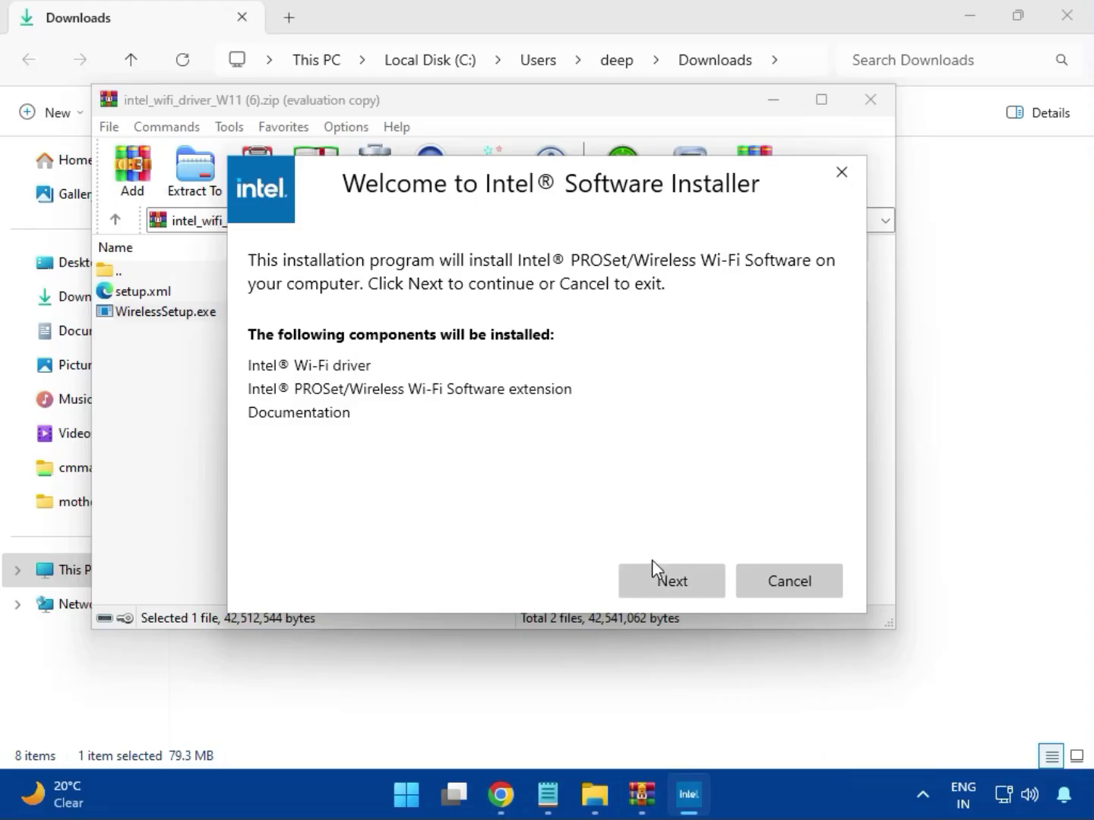
left_click(669, 572)
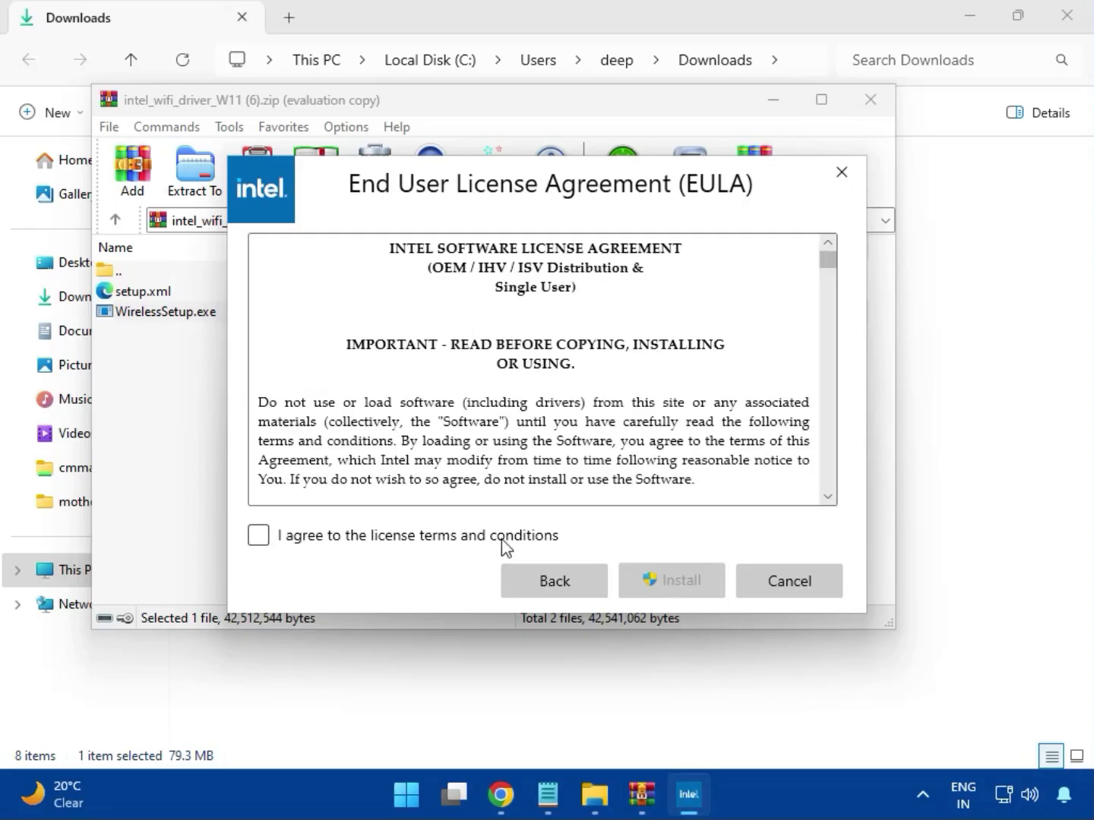
left_click(479, 538)
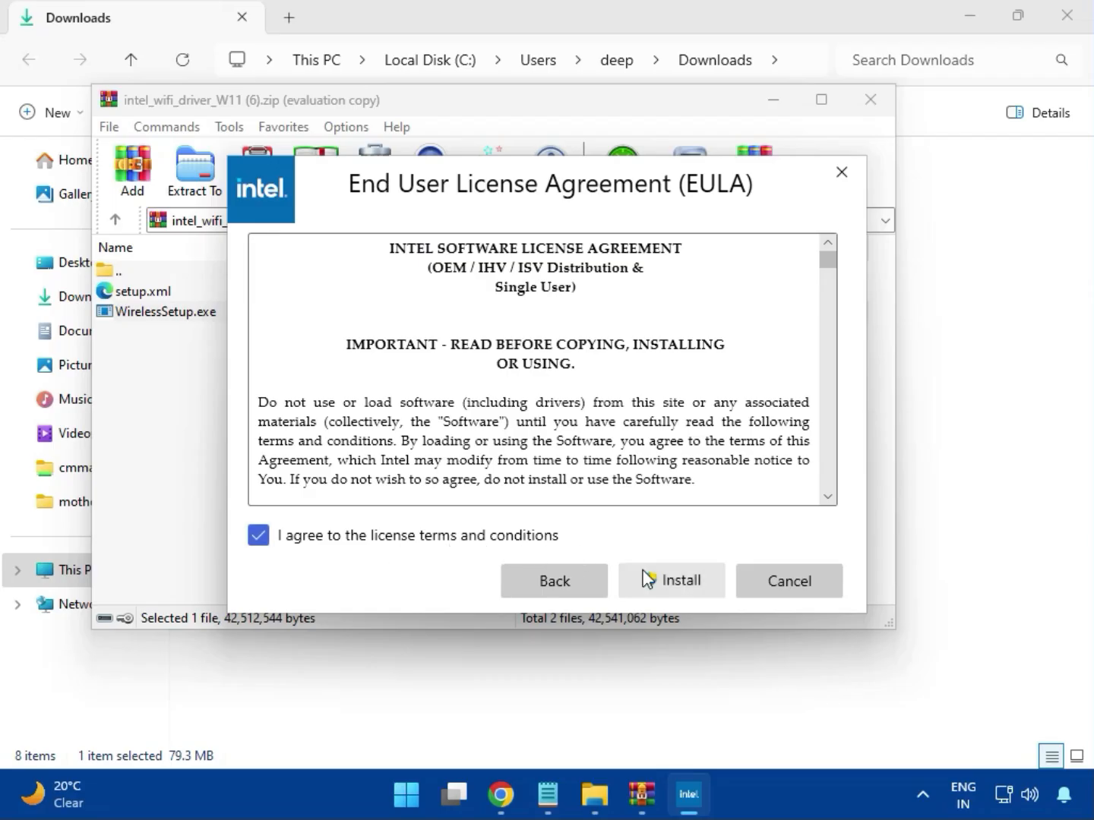
left_click(682, 587)
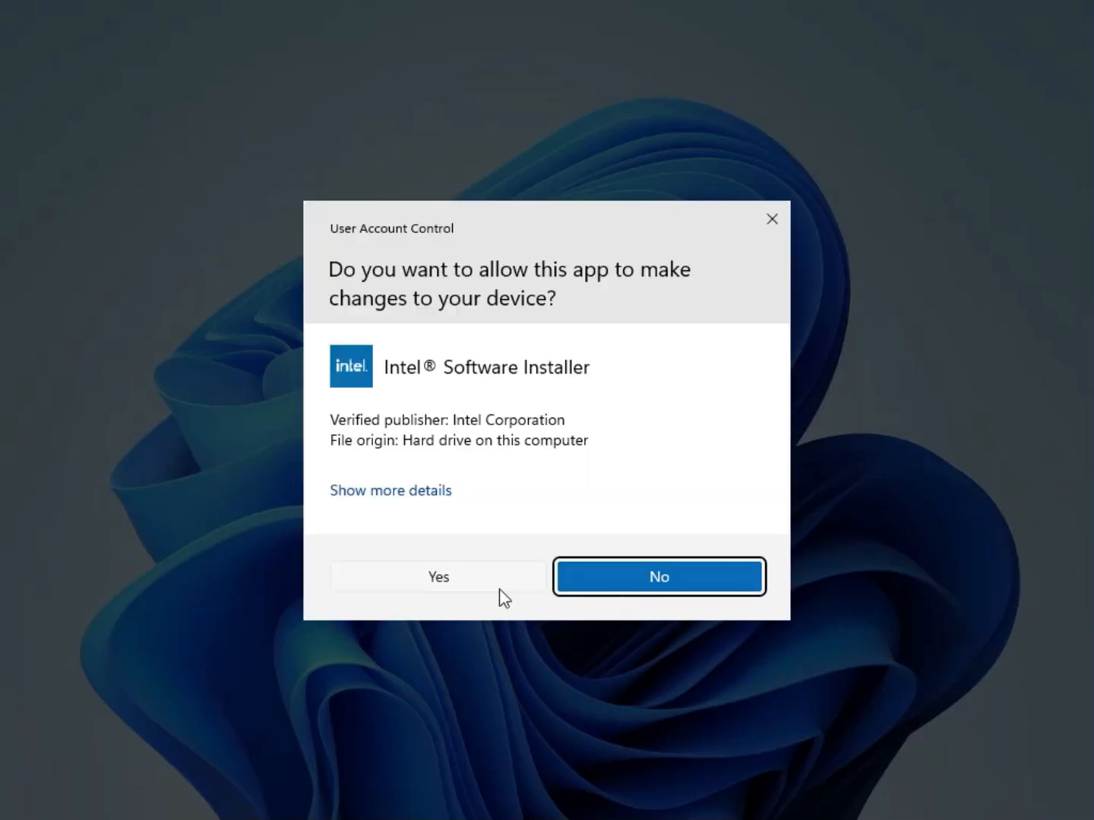
left_click(497, 586)
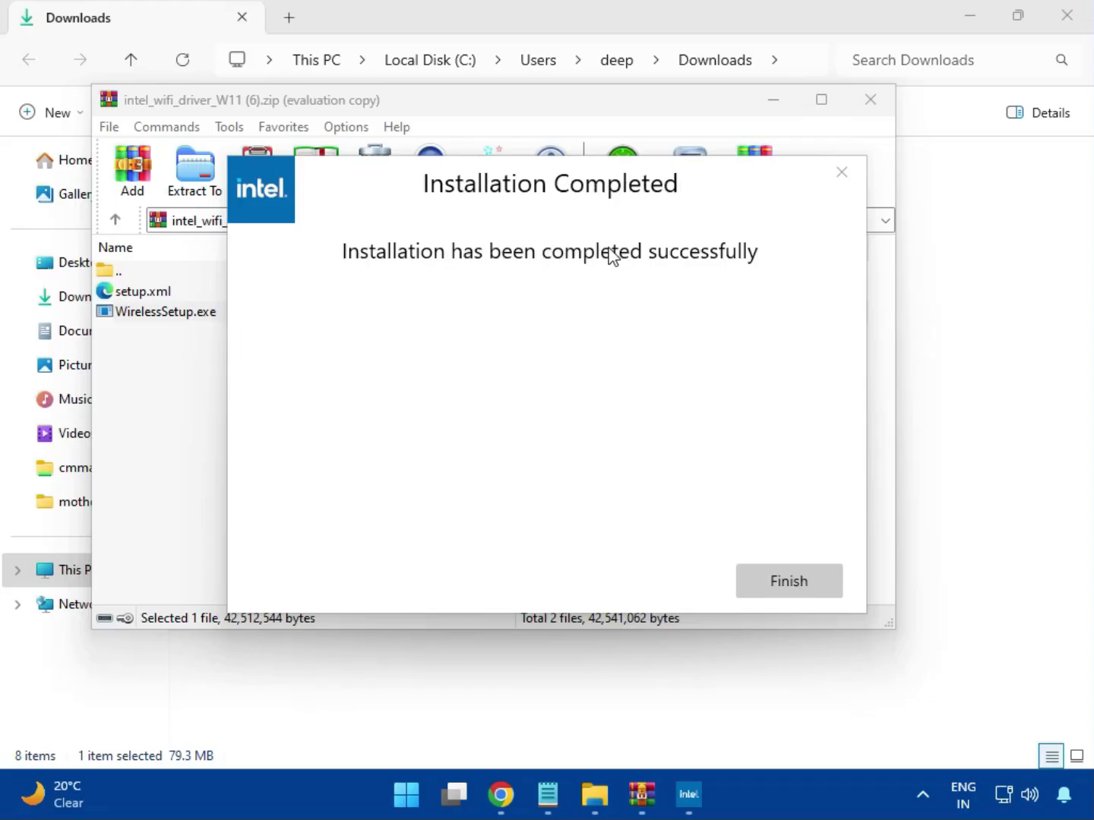
left_click(786, 578)
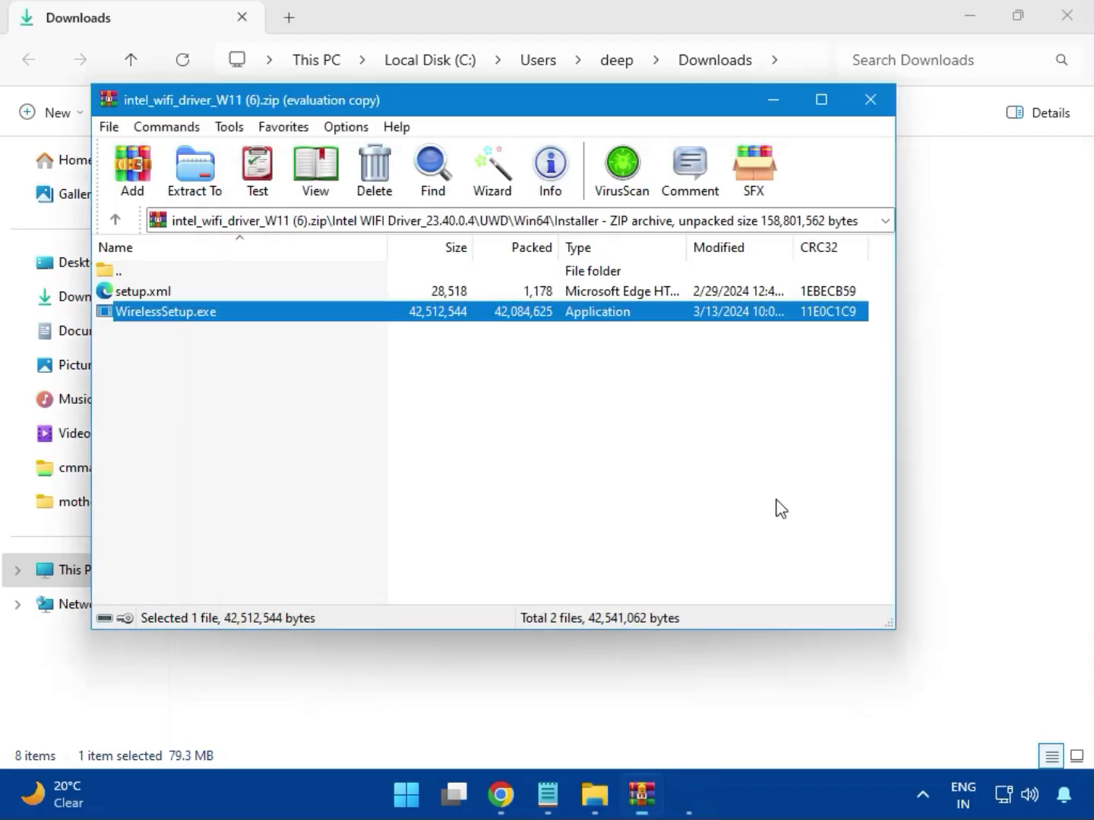
left_click(871, 100)
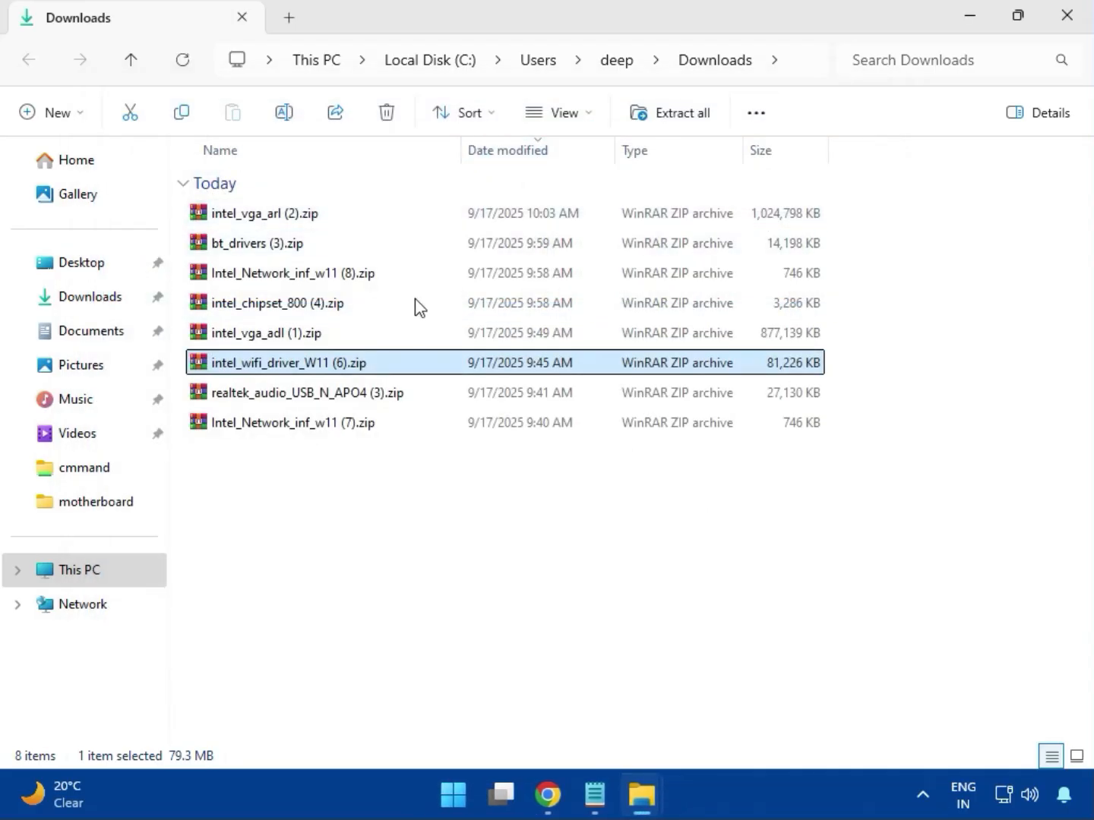
Open realtek_audio_USB_N_APO4 (3).zip, dismiss the WinRAR pop-up and enter the Realtek USB Universal Driver folder.
double_click(339, 395)
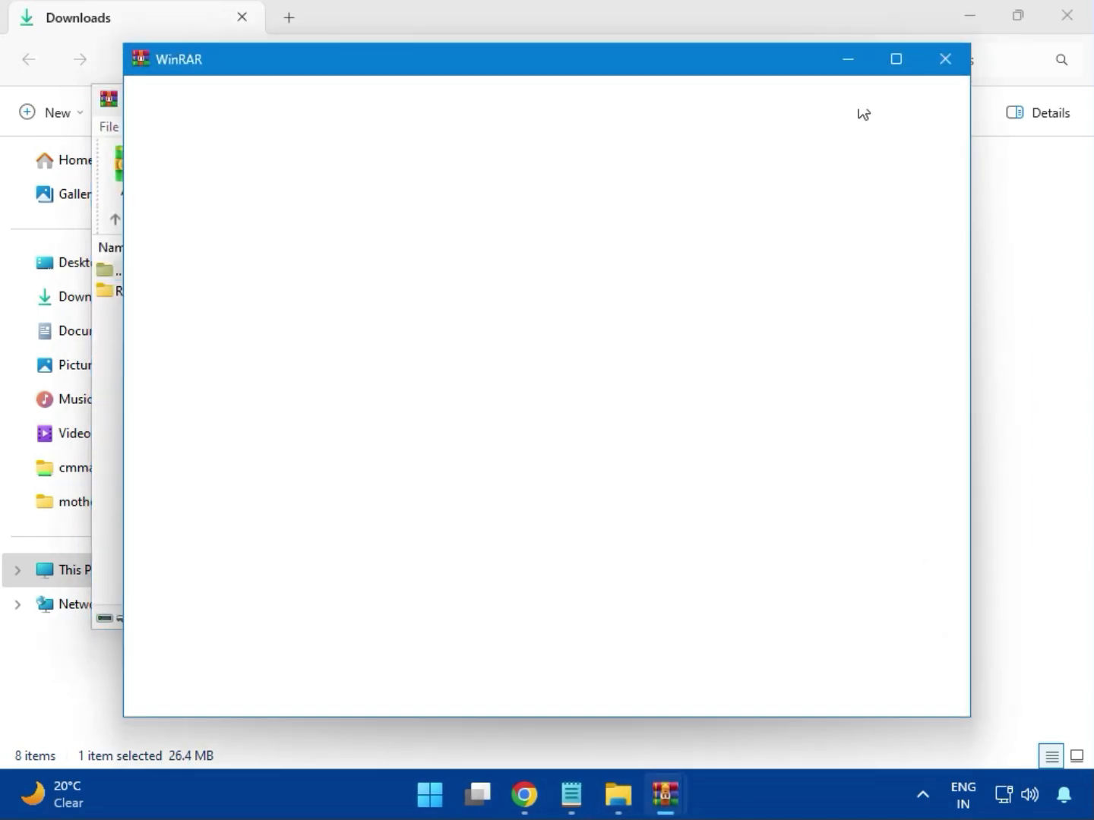
left_click(942, 66)
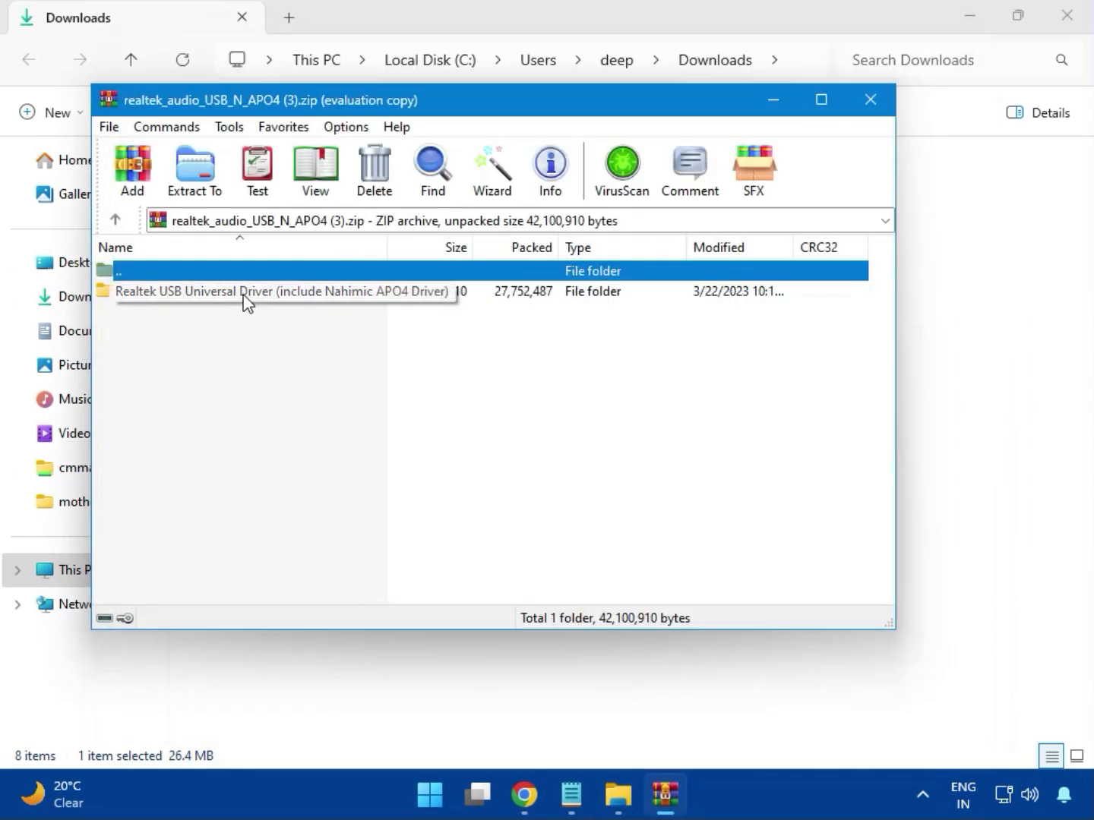
double_click(241, 294)
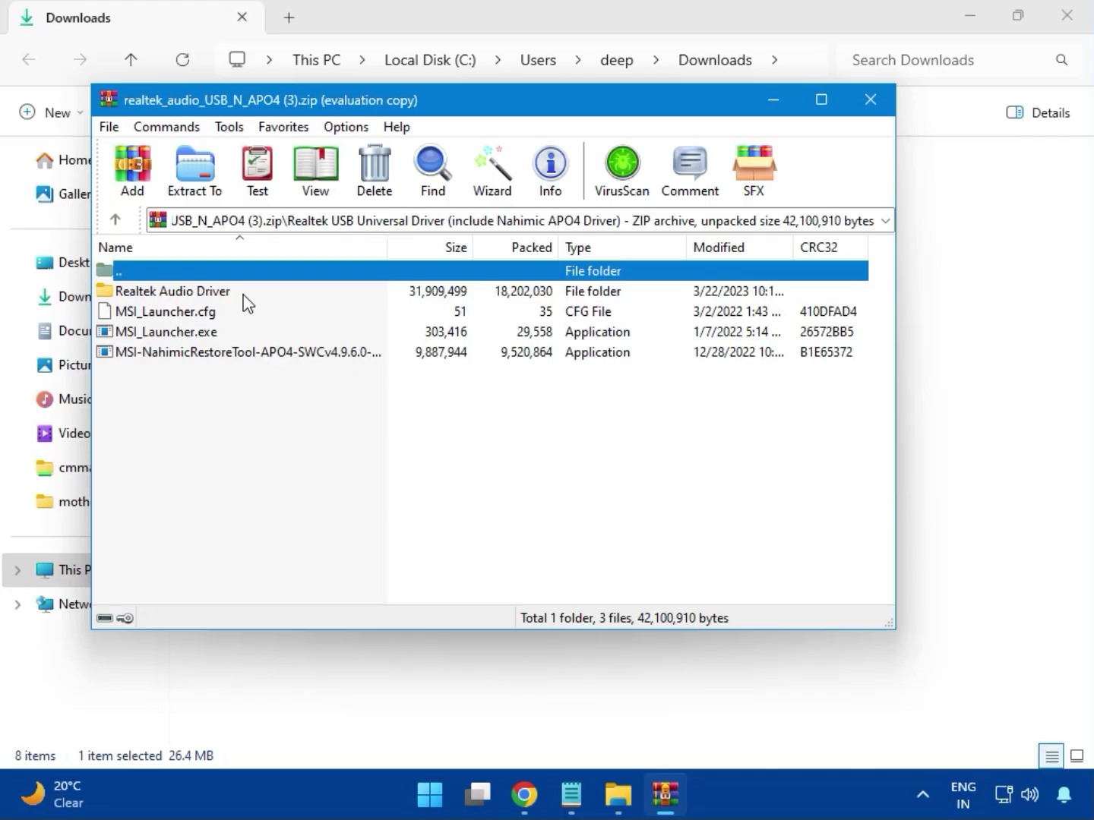
Run MSI_Launcher.exe to install the Realtek audio driver, allow it to make changes to the device, and close the archive.
double_click(193, 337)
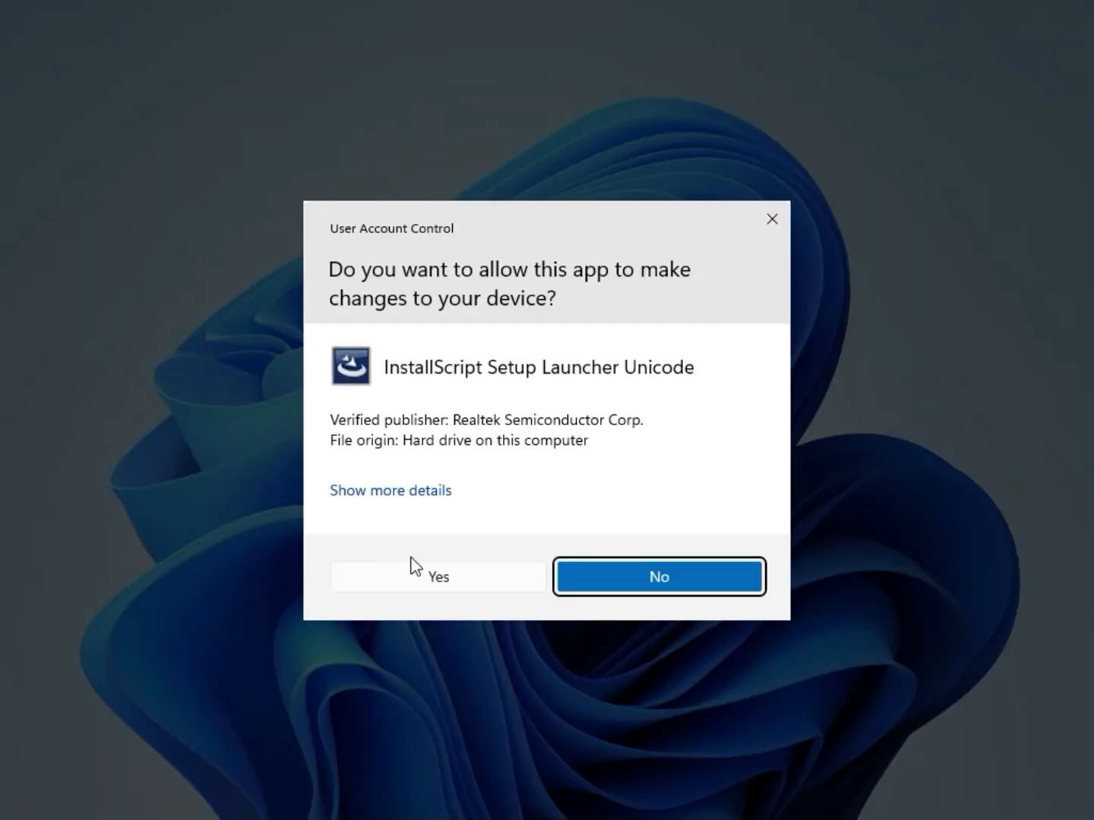
left_click(429, 578)
left_click(441, 577)
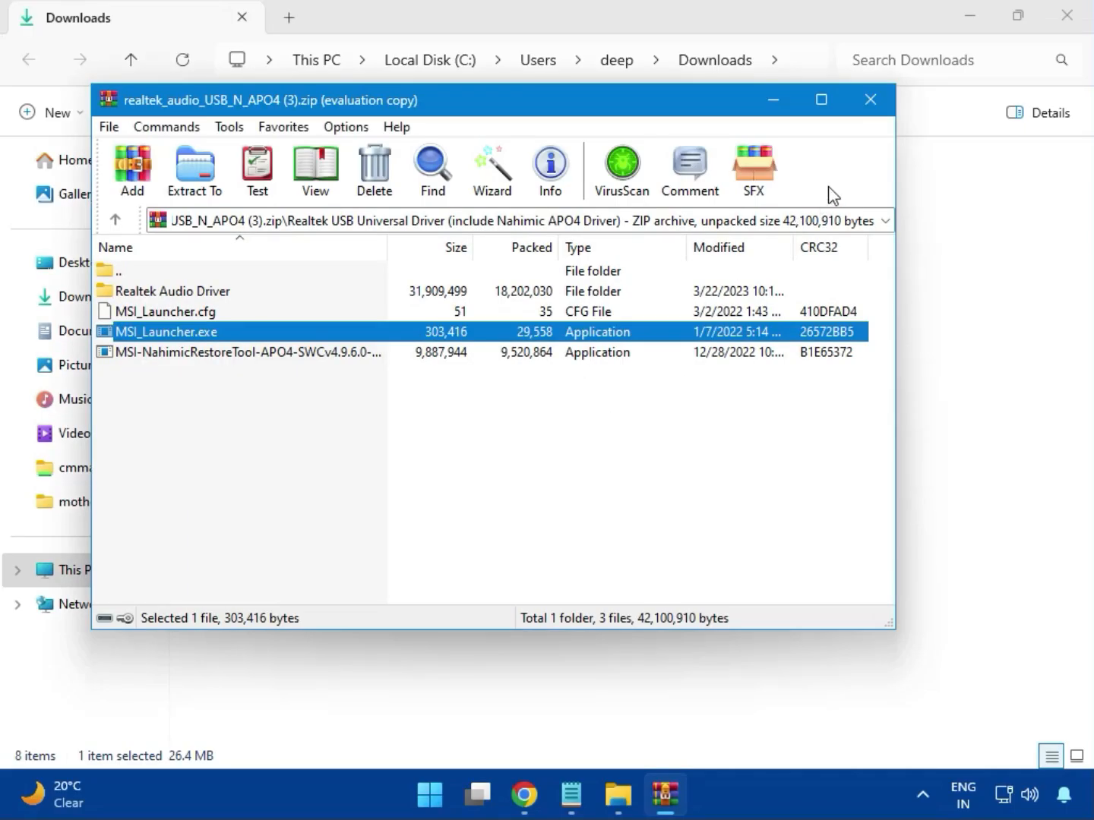
left_click(871, 100)
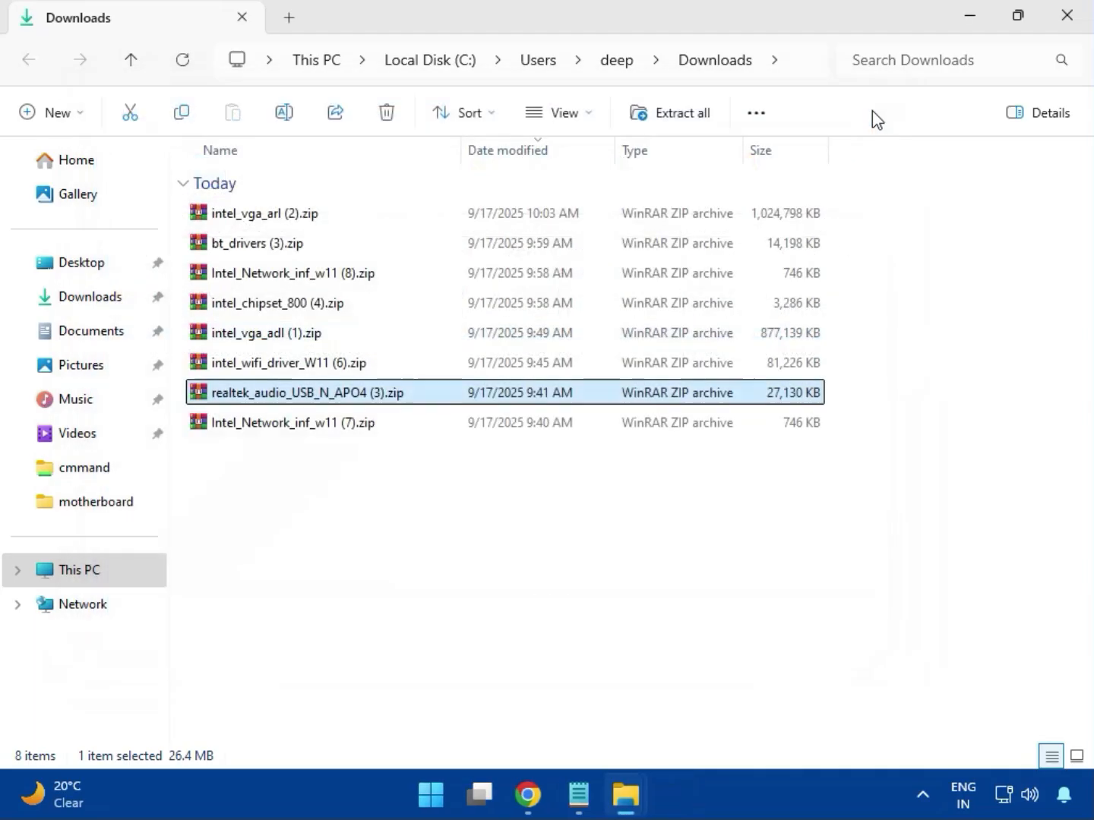
Select Intel_Network_inf_w11 (7).zip and close the Downloads folder window.
left_click(295, 429)
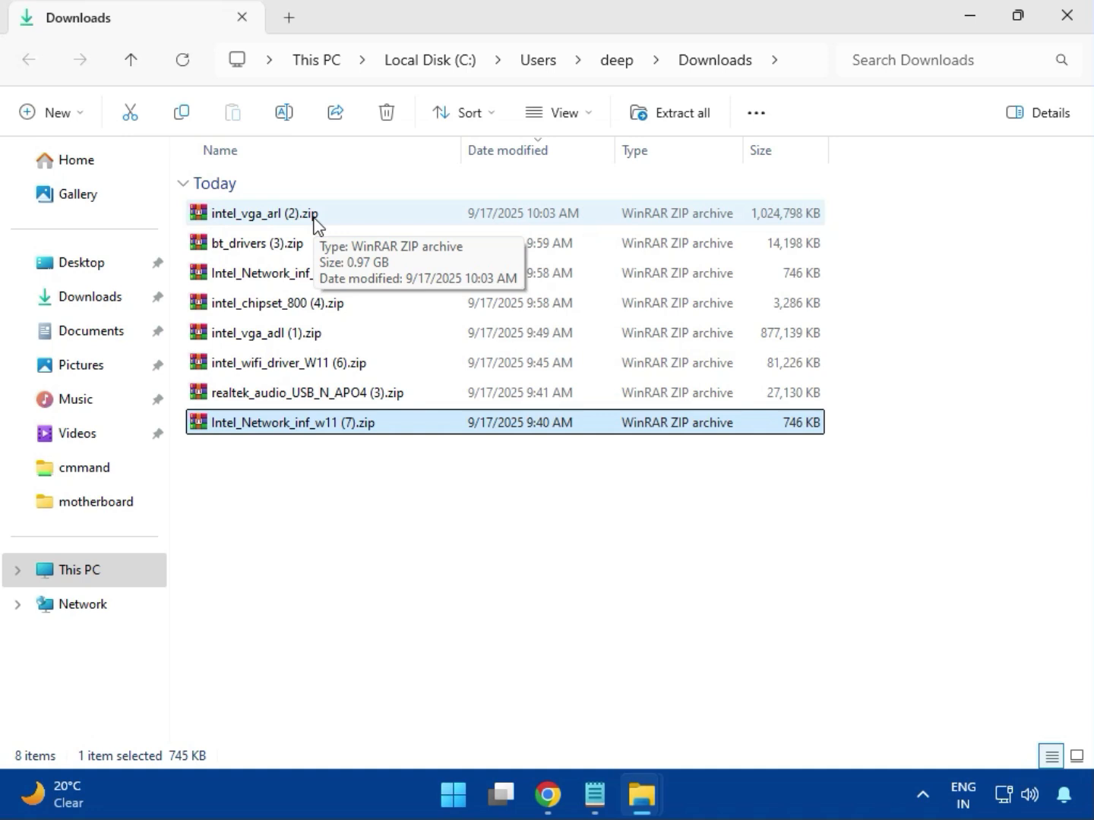
left_click(1068, 34)
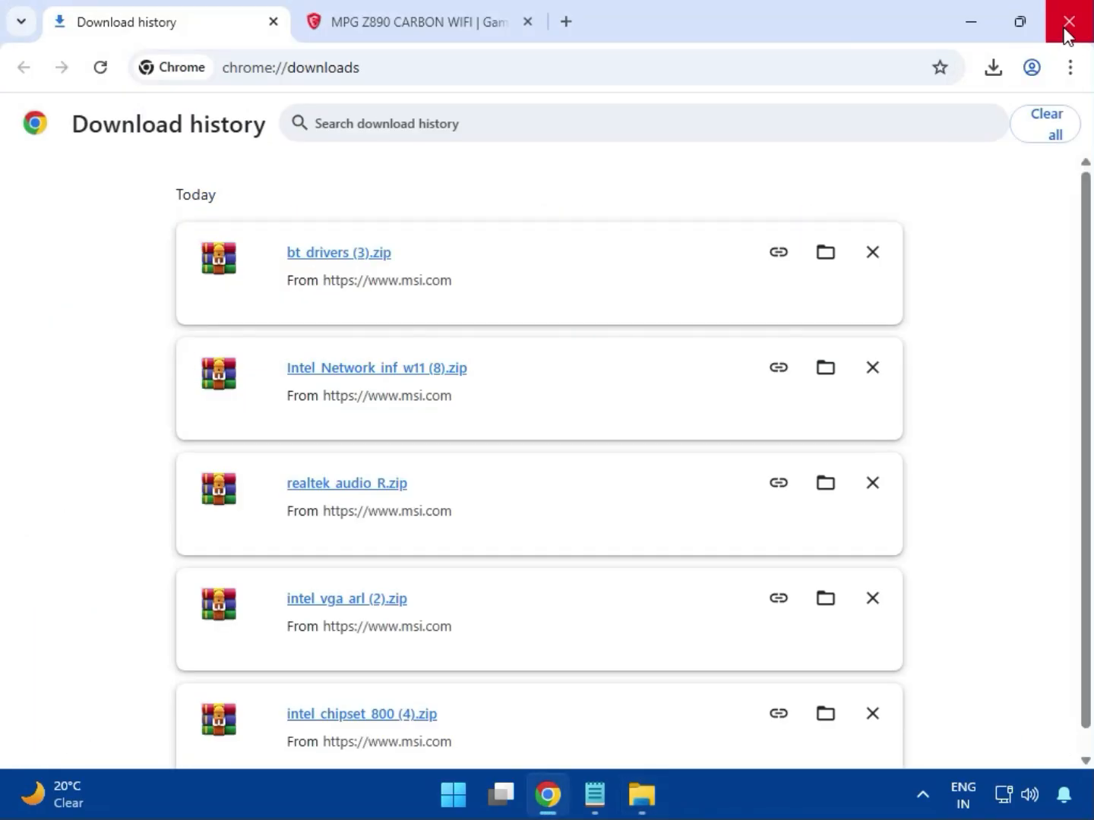